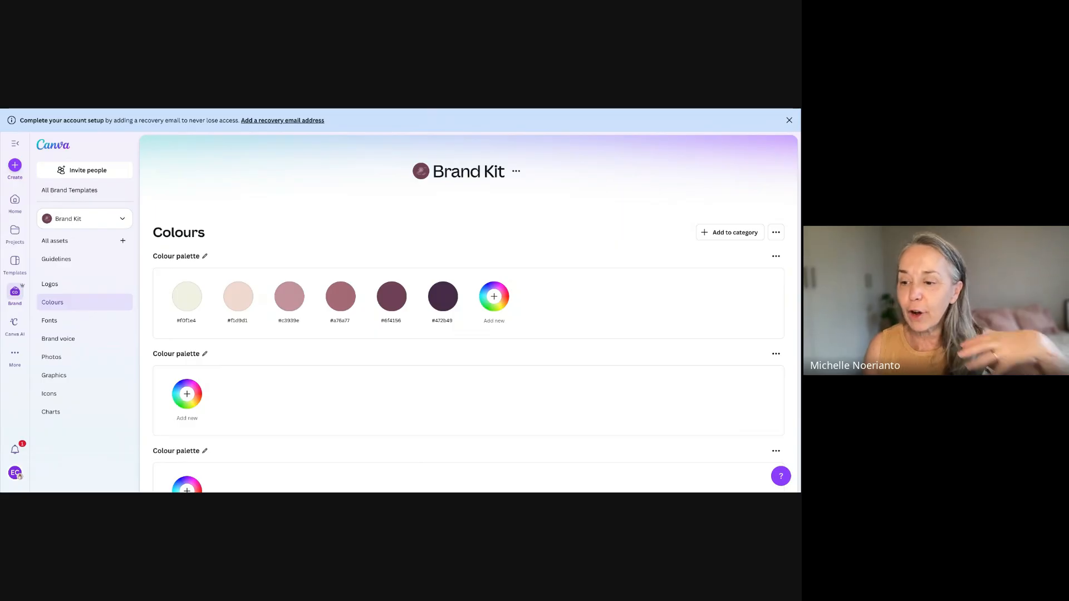
# Step: Review the Photos and Logos categories of the brand kit
pyautogui.click(55, 357)
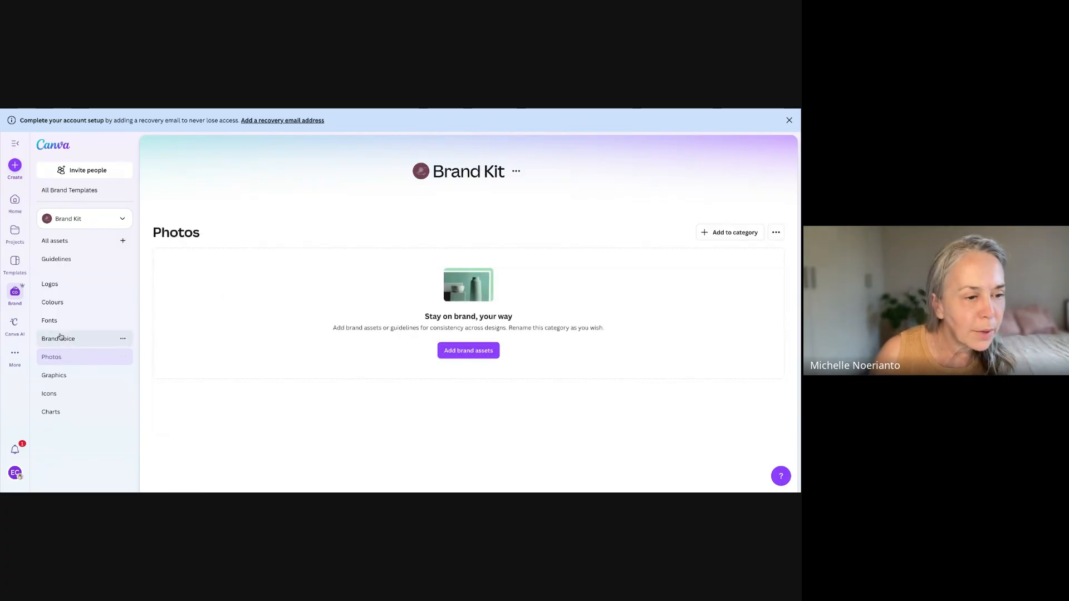
pyautogui.click(56, 285)
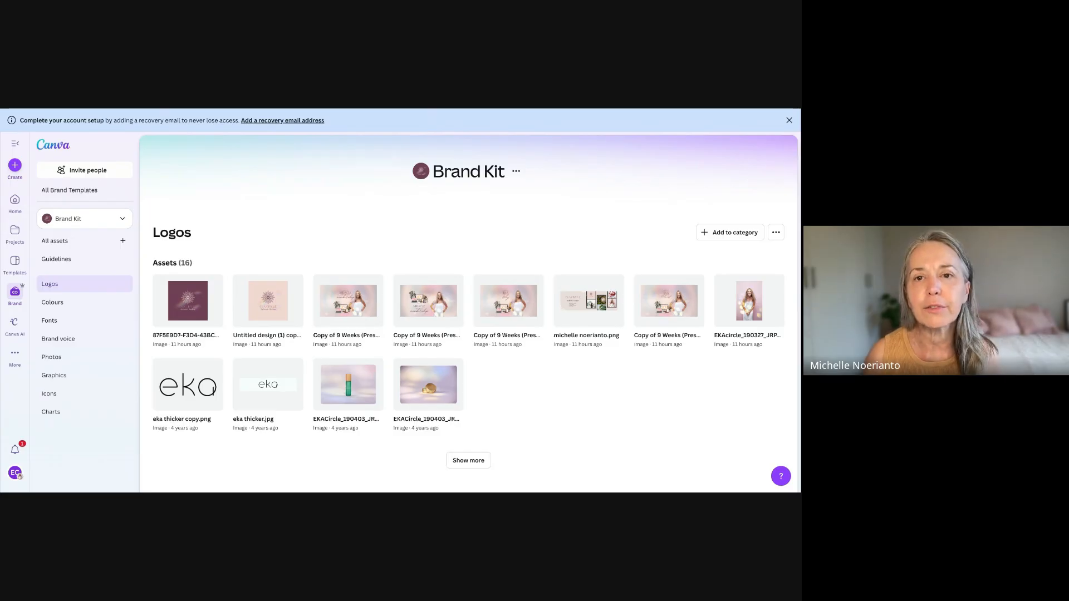
pyautogui.moveTo(427, 365)
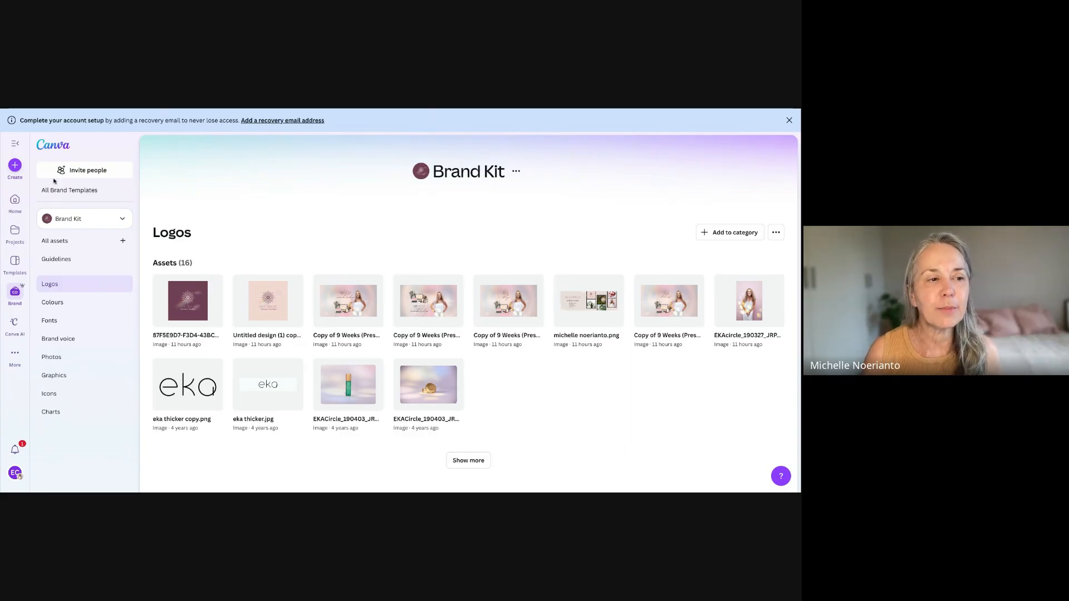
pyautogui.click(15, 167)
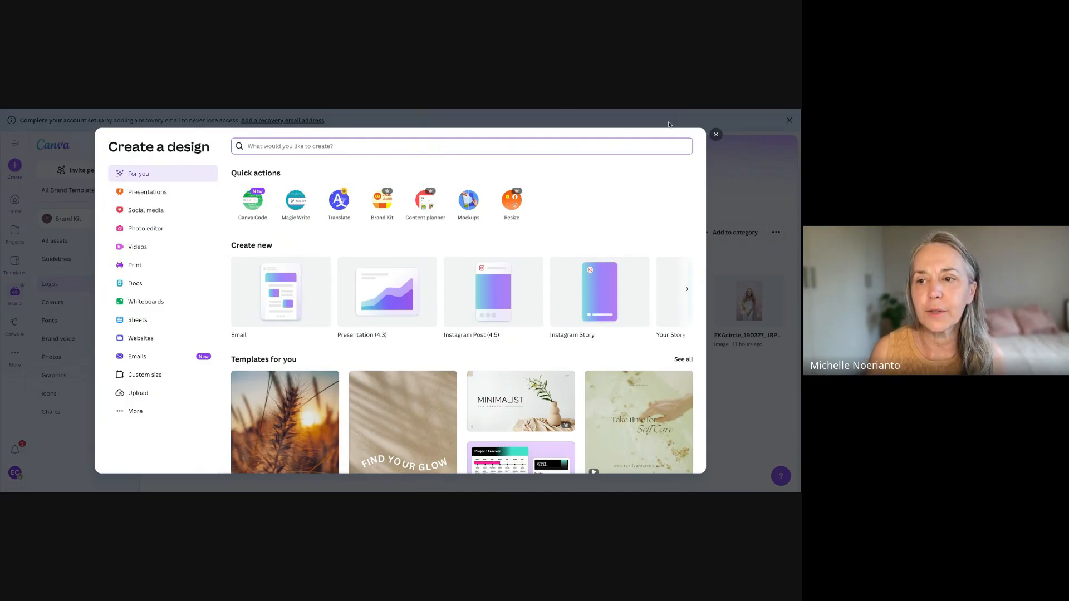
pyautogui.click(716, 135)
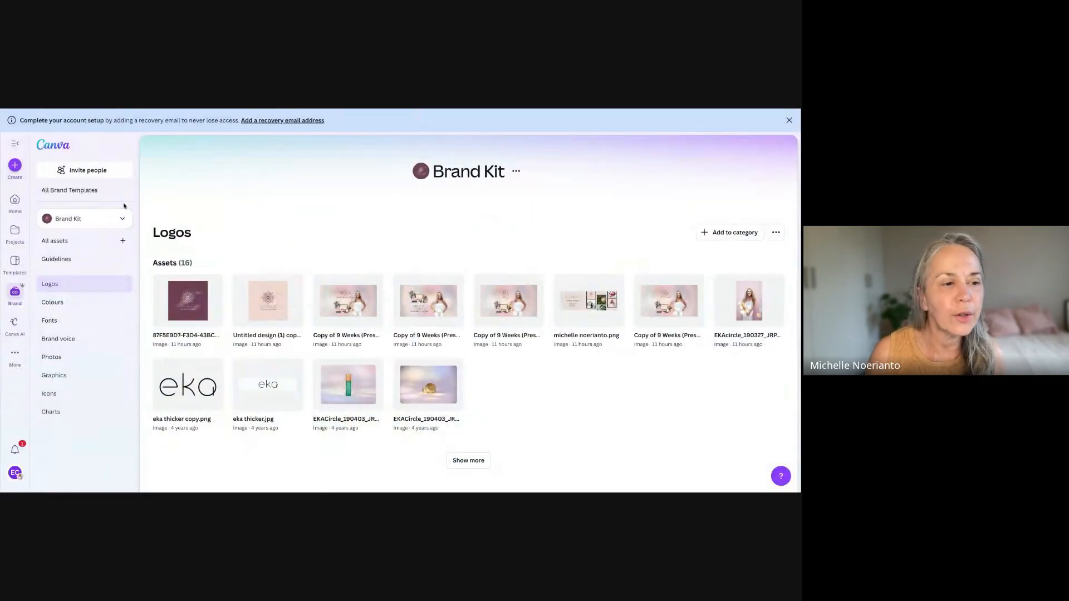
# Step: Look through the folders and designs in all projects and open the "Miracle Mindset Motivation" presentation with the water-drop cover
pyautogui.click(16, 231)
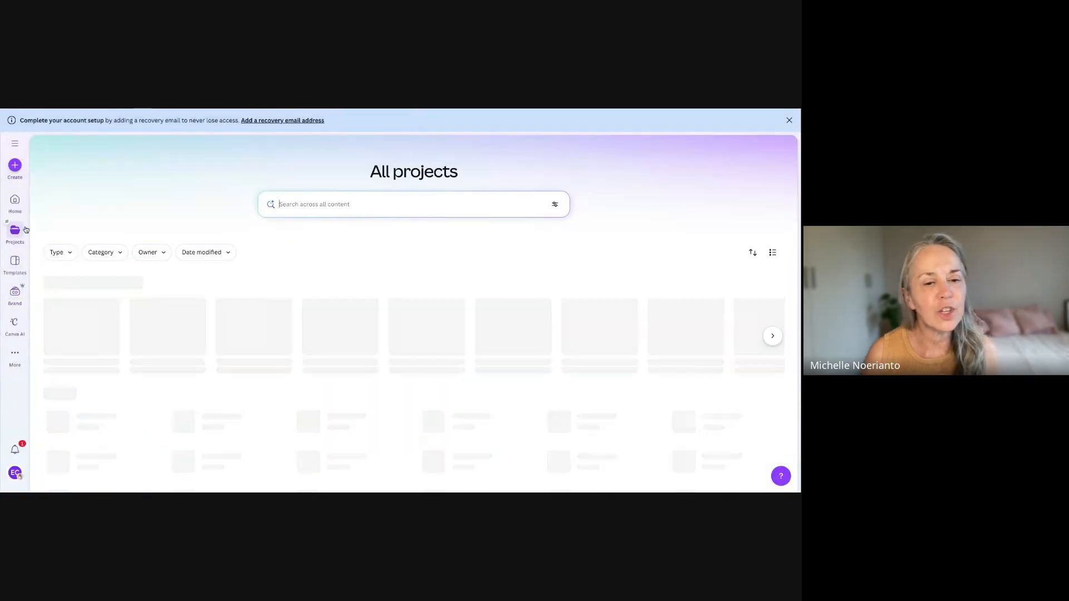
pyautogui.scroll(-3, 252, 296)
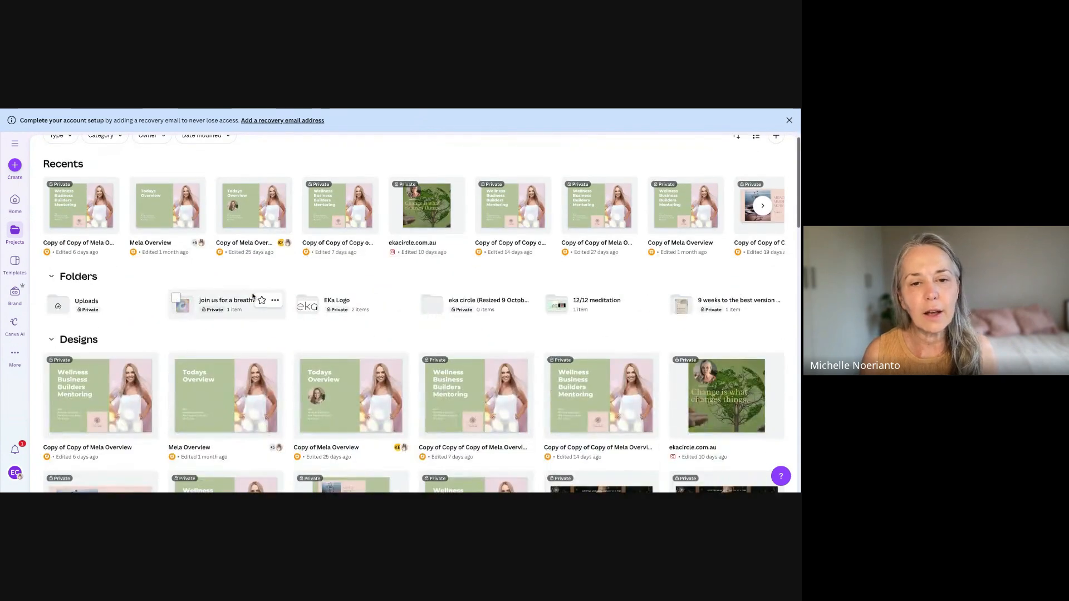
pyautogui.scroll(-1, 252, 296)
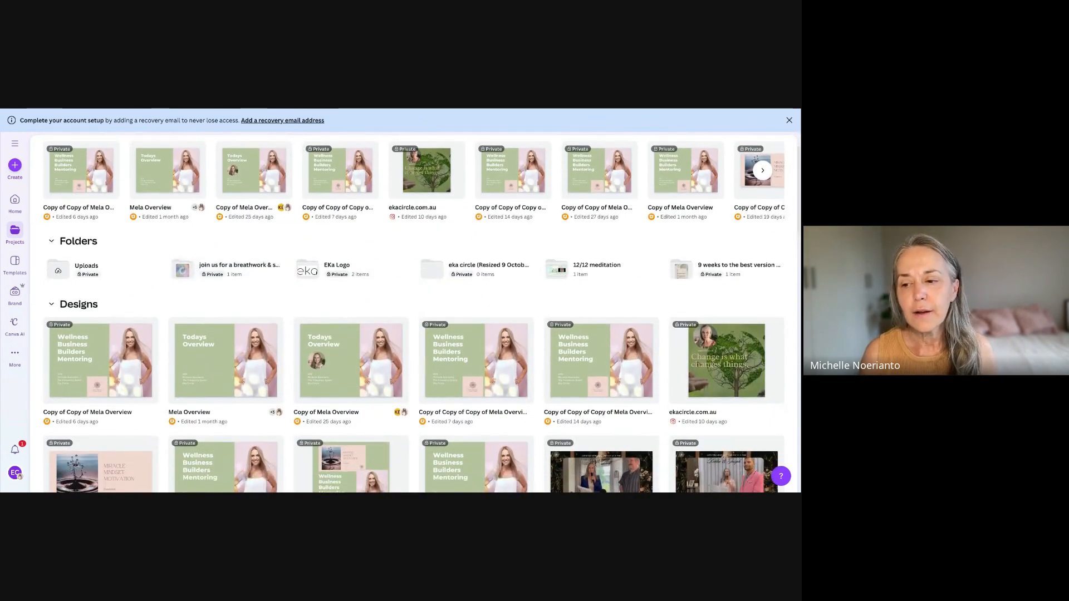
pyautogui.scroll(-1, 269, 285)
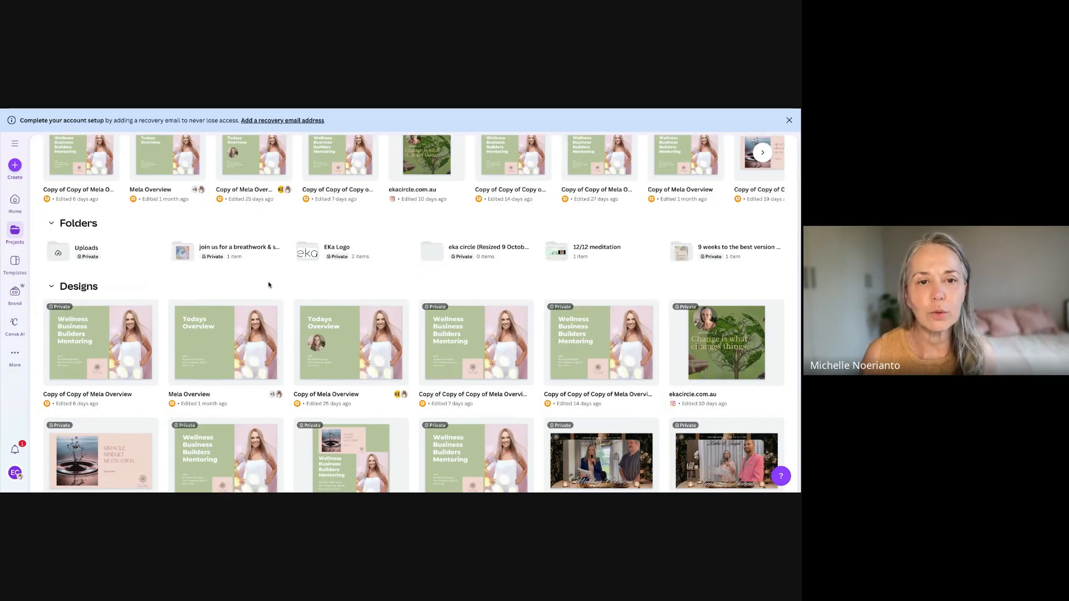
pyautogui.scroll(-3, 269, 285)
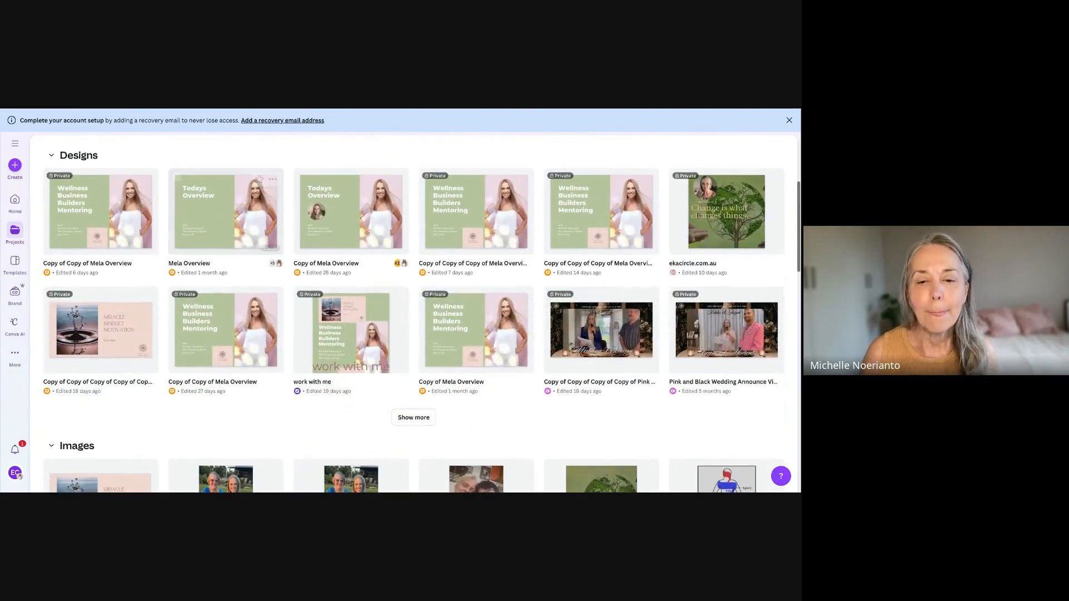
pyautogui.moveTo(472, 333)
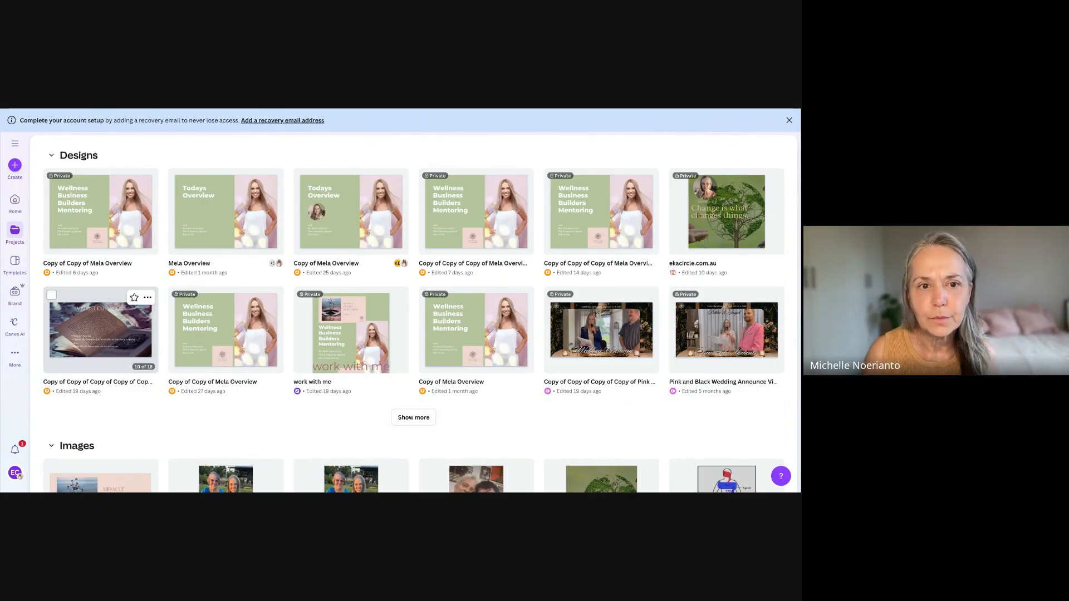
pyautogui.click(100, 329)
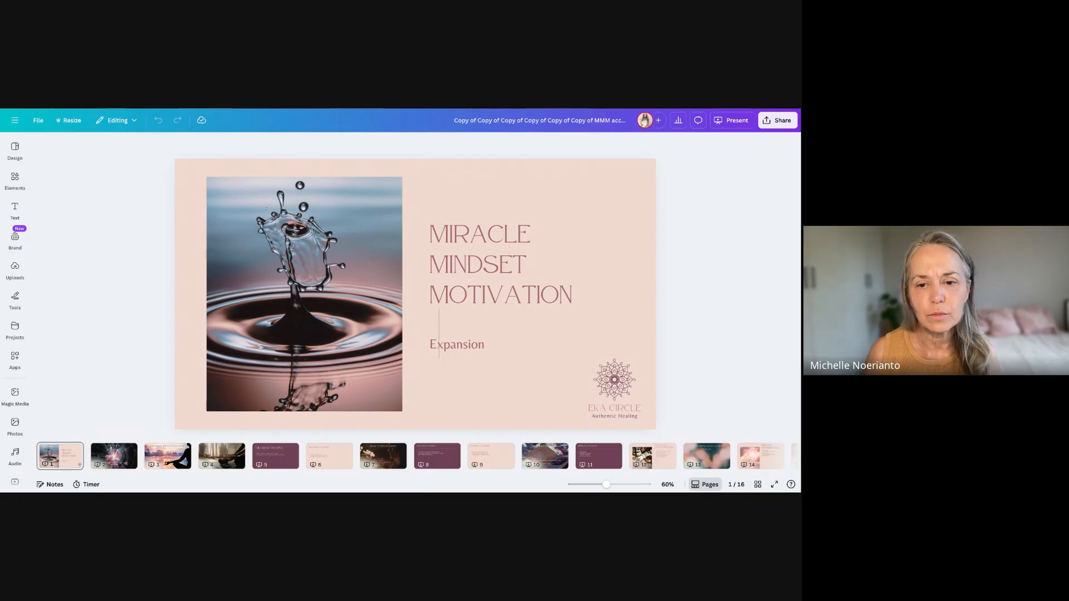
# Step: Return to the projects page and examine the uploaded images and video recordings
pyautogui.hotkey('ctrl', 'Tab')
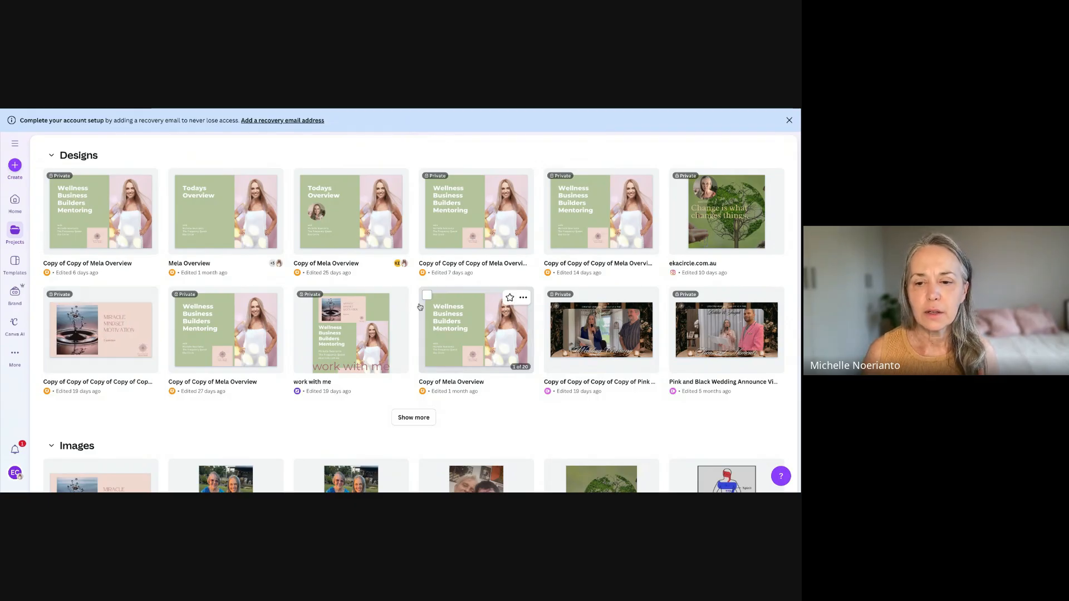
pyautogui.scroll(-3, 420, 307)
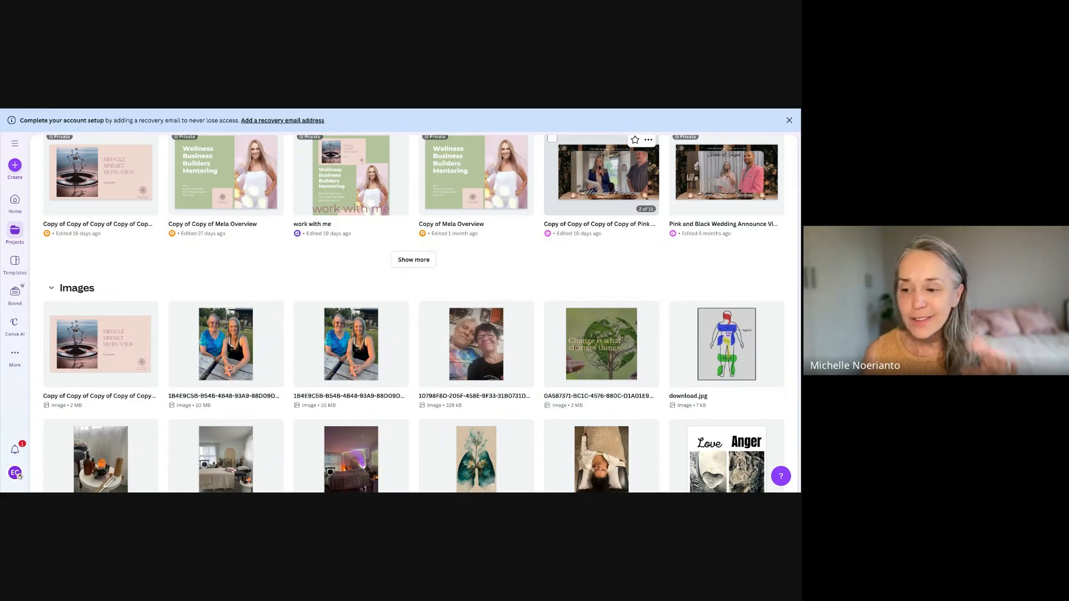
pyautogui.scroll(-7, 602, 212)
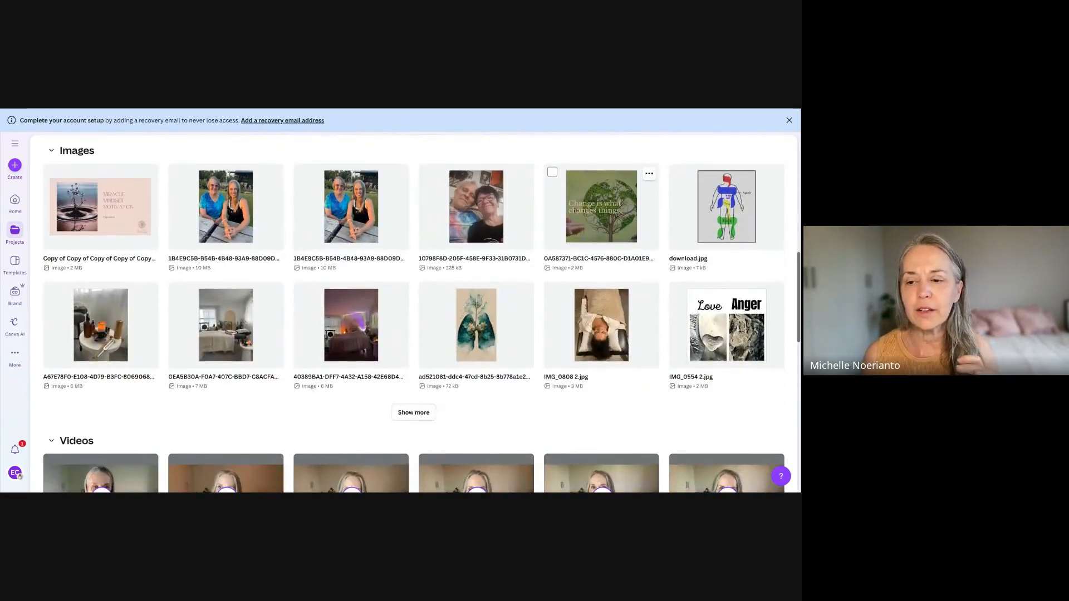
pyautogui.scroll(-5, 601, 250)
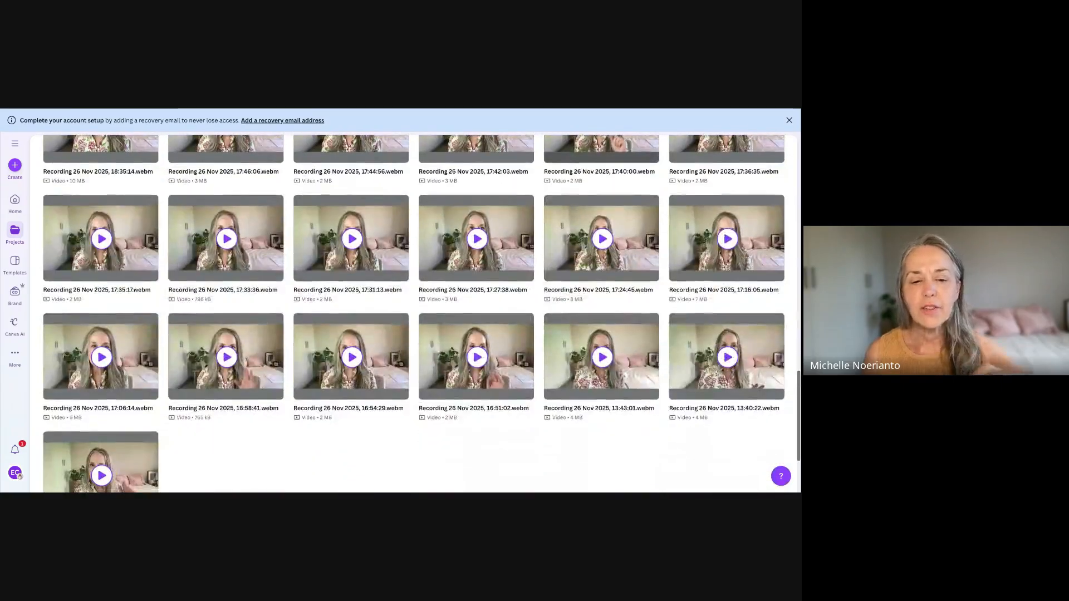
pyautogui.scroll(-5, 601, 239)
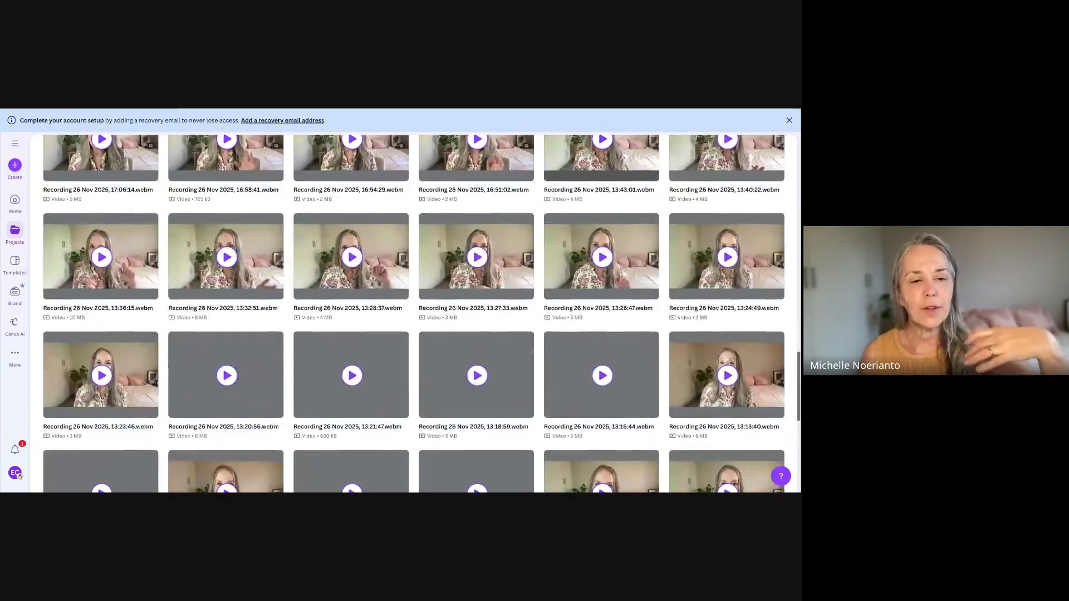
pyautogui.scroll(-10, 602, 242)
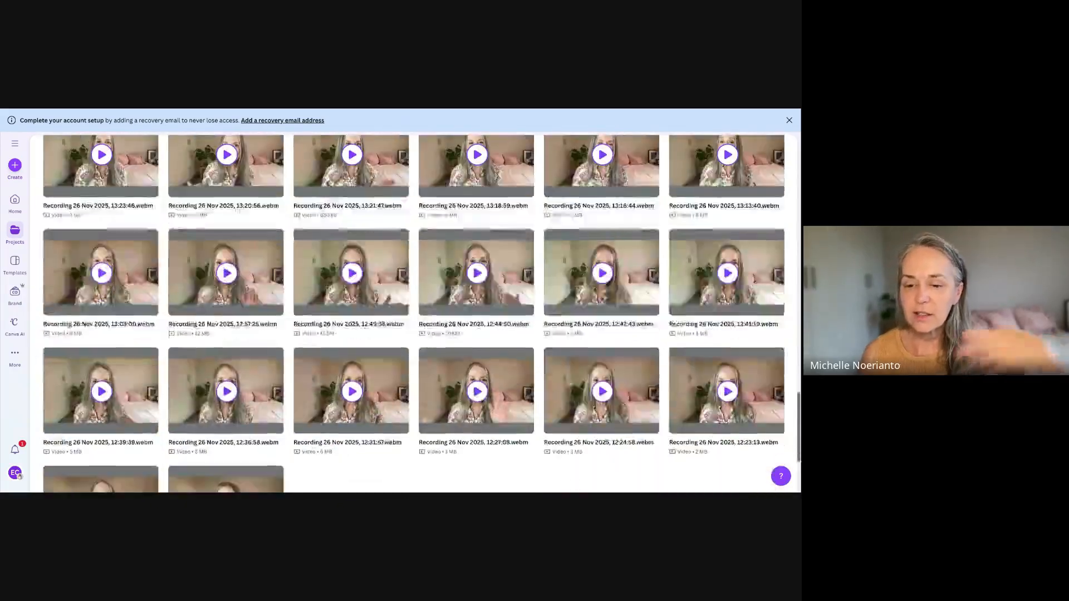
pyautogui.scroll(-3, 602, 242)
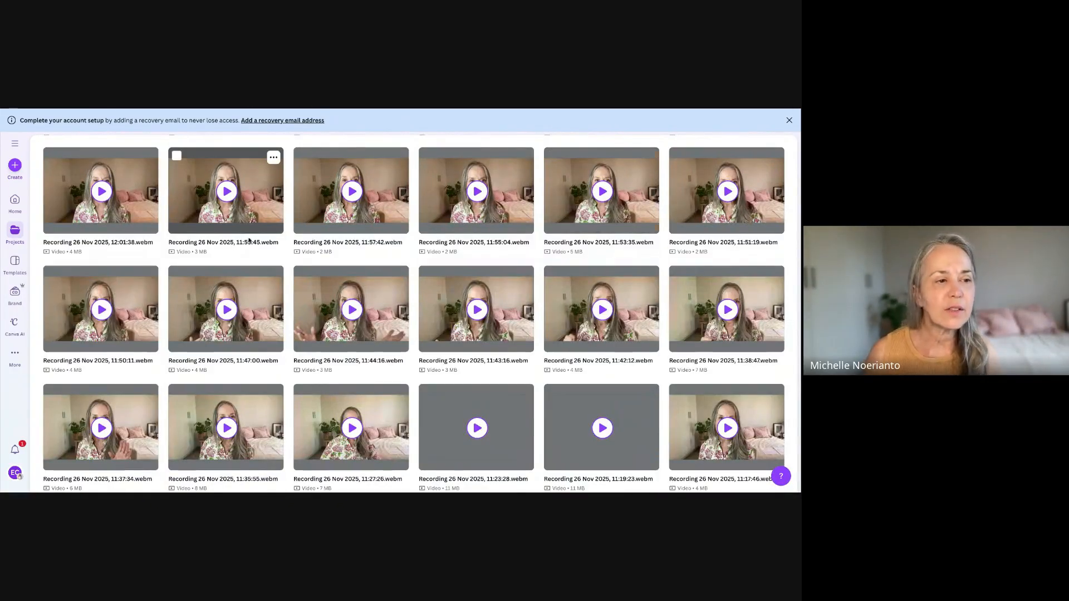
# Step: Go to the home page and browse the recent designs
pyautogui.click(15, 207)
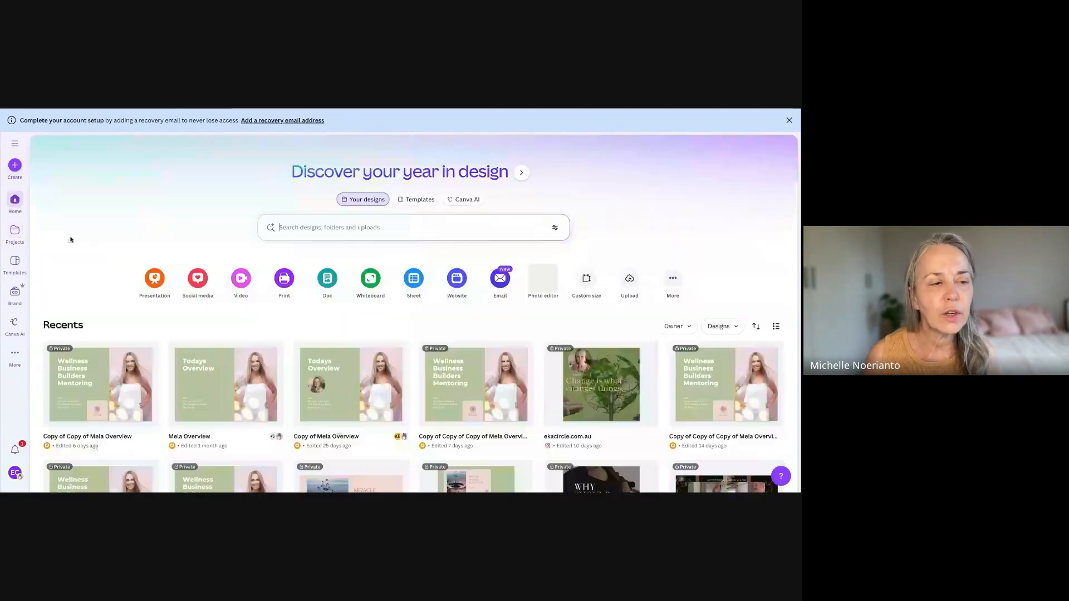
pyautogui.scroll(-4, 225, 334)
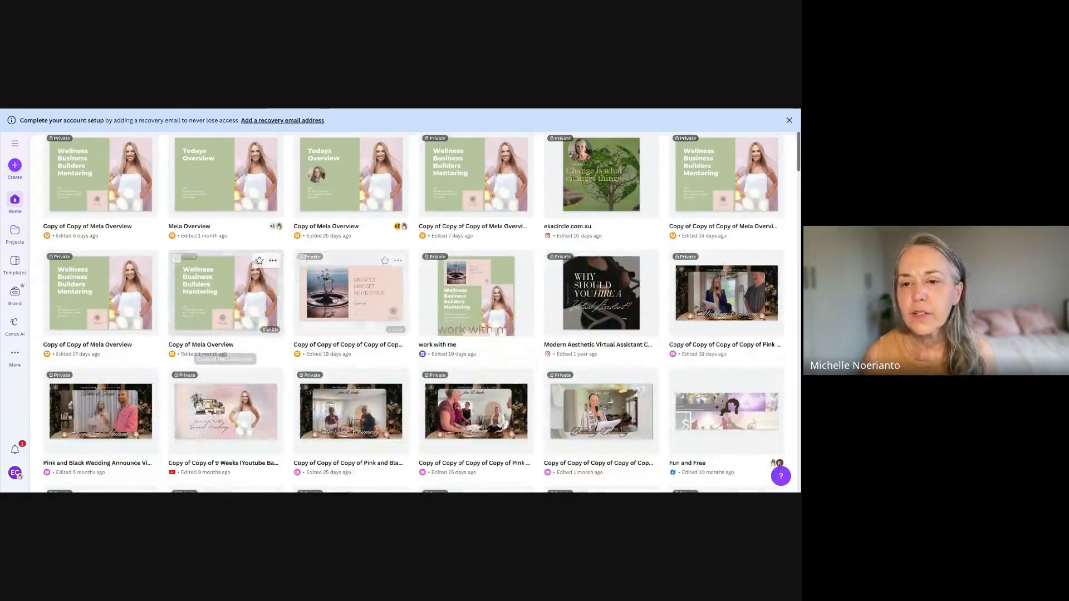
pyautogui.scroll(2, 609, 251)
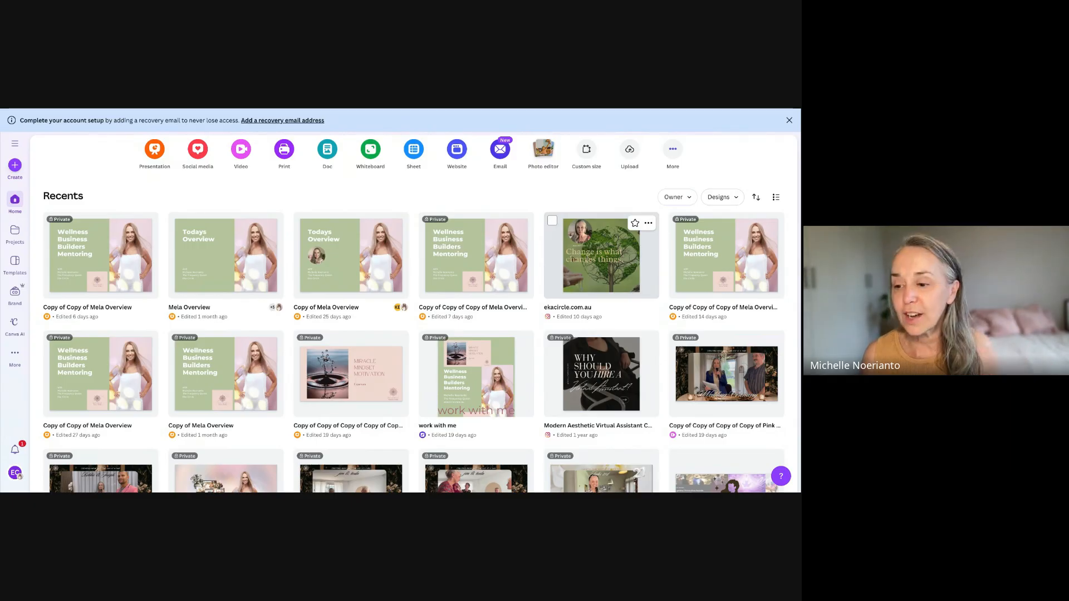
pyautogui.scroll(-4, 601, 222)
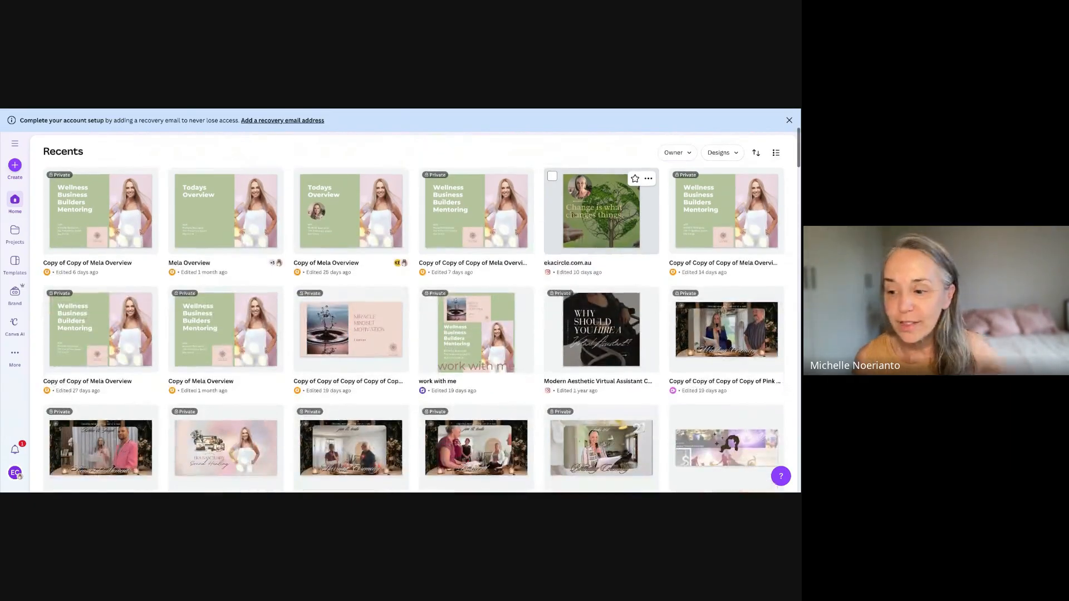
pyautogui.scroll(-2, 601, 223)
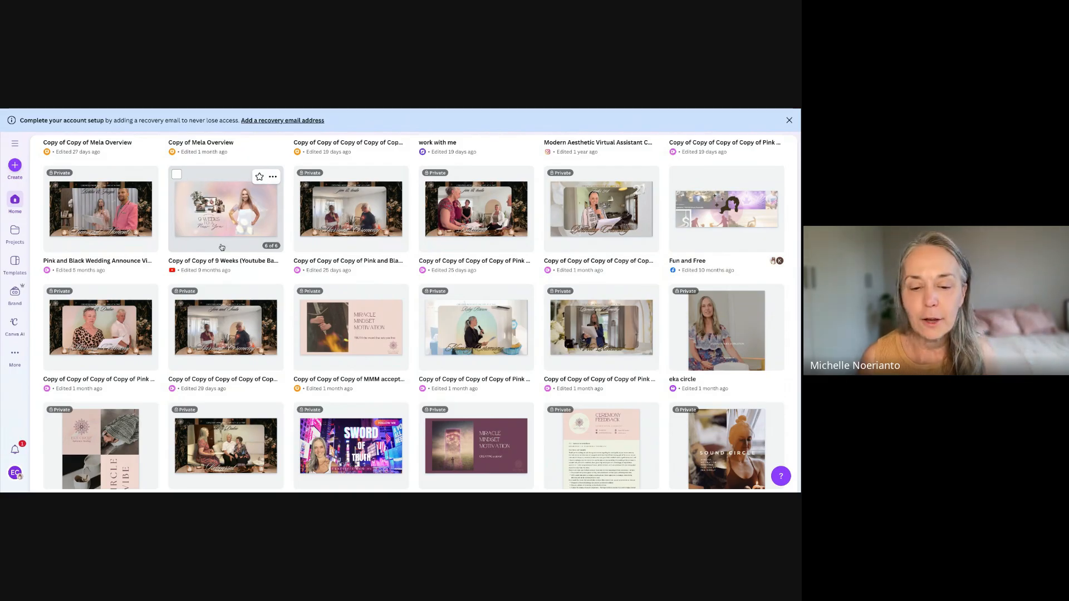
pyautogui.scroll(-1, 222, 247)
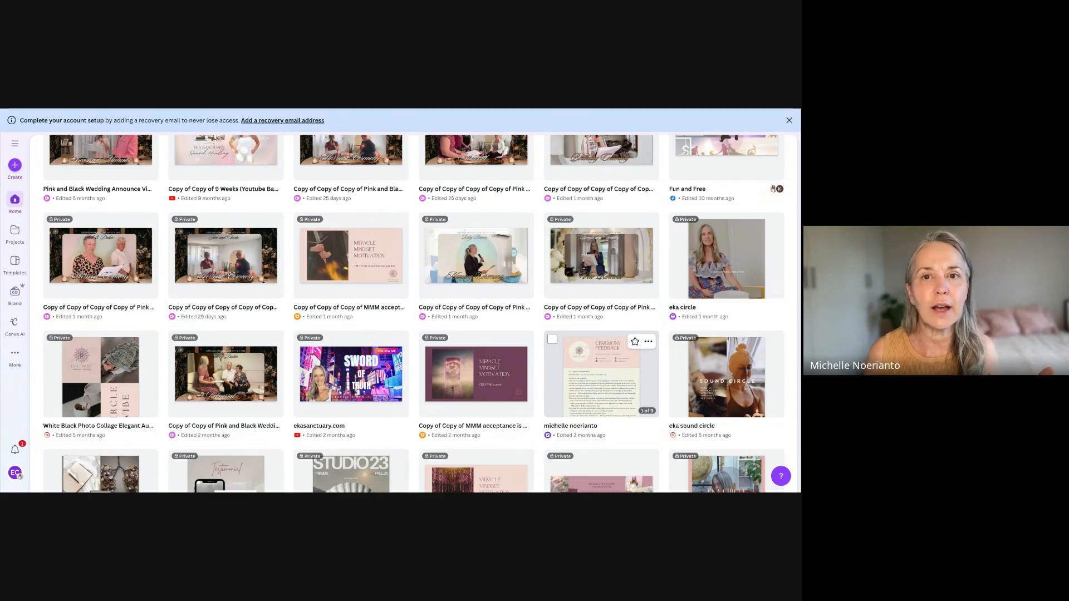
pyautogui.scroll(10, 298, 163)
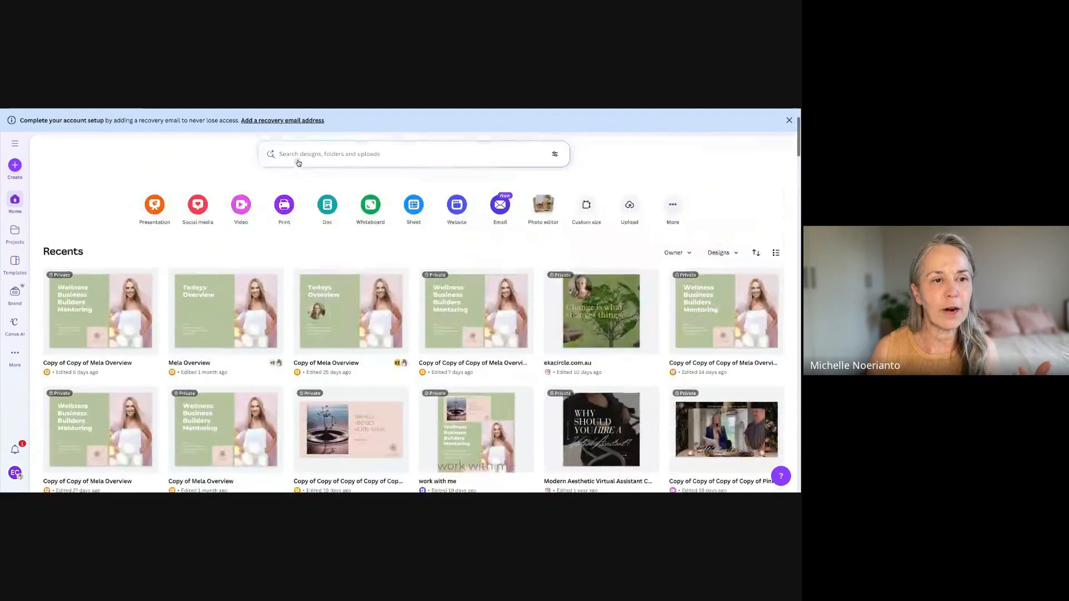
pyautogui.click(15, 166)
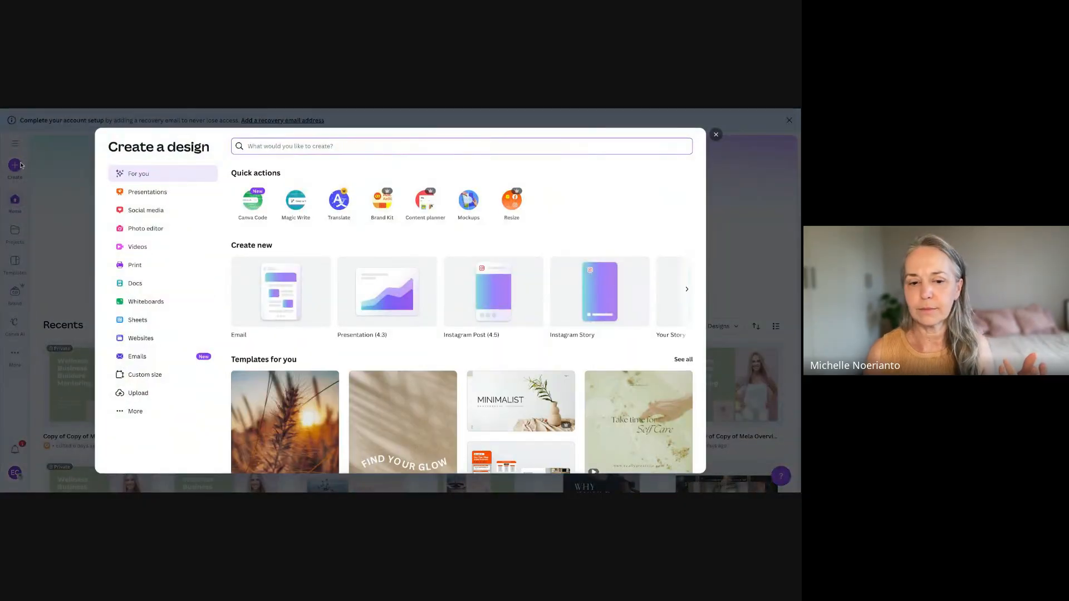
pyautogui.click(144, 112)
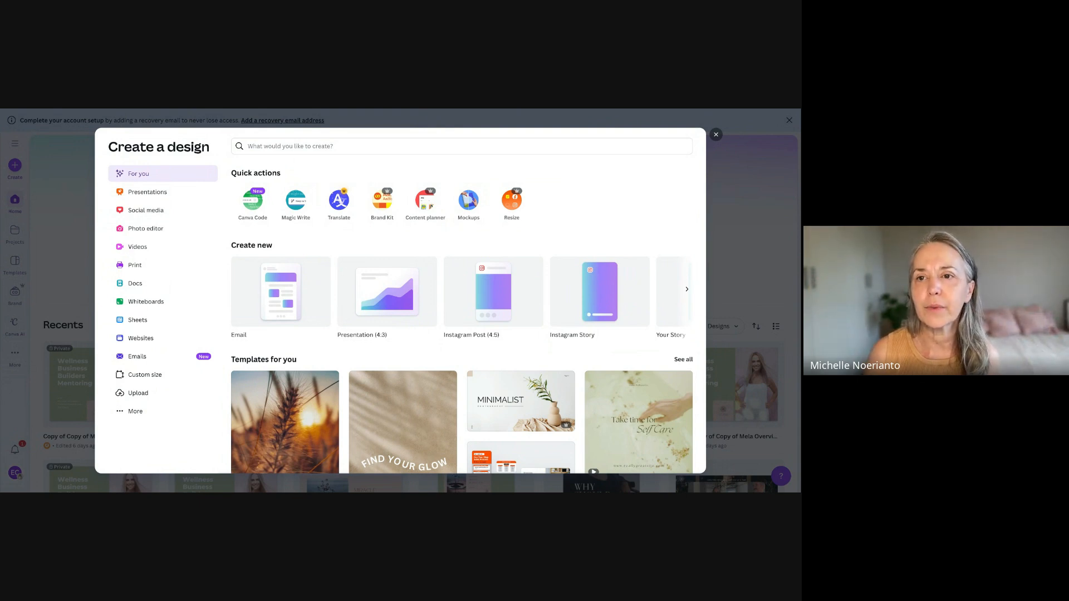
pyautogui.click(248, 146)
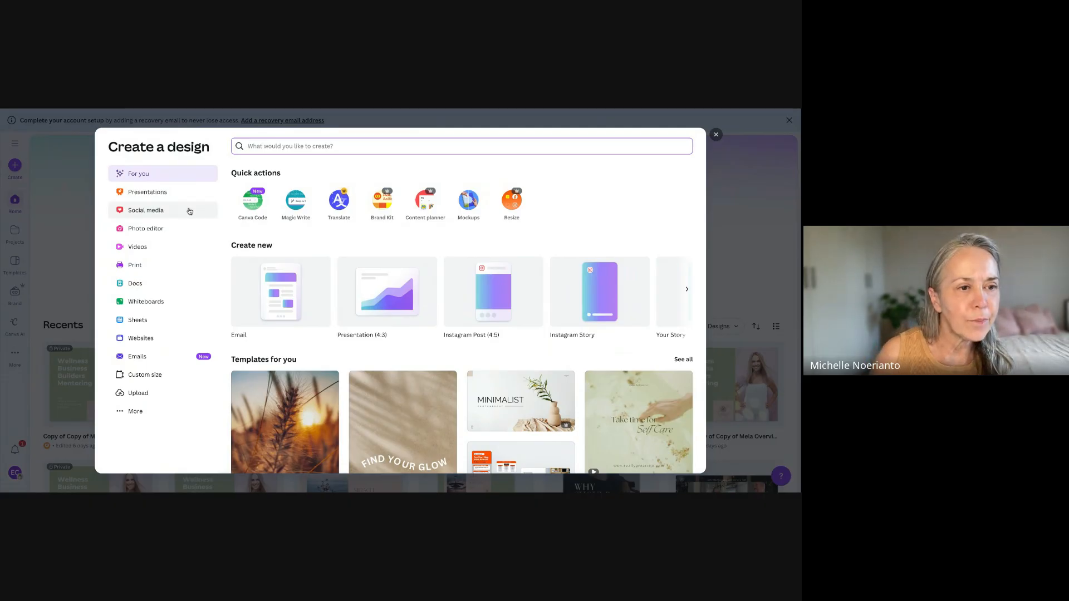
pyautogui.click(716, 134)
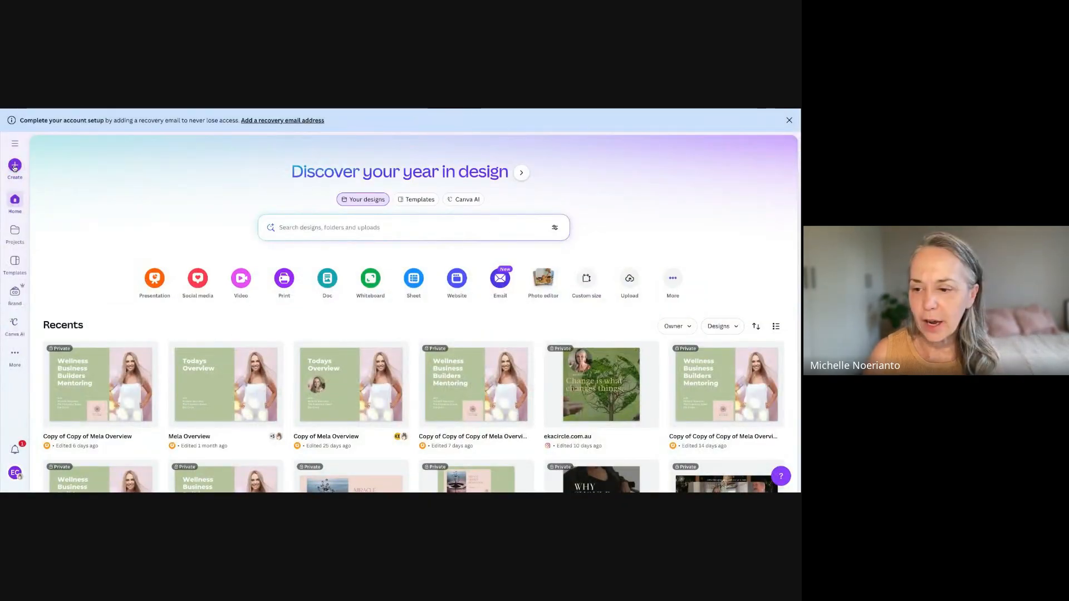
# Step: Start creating a new design and search the design types for "youtube banner"
pyautogui.click(15, 166)
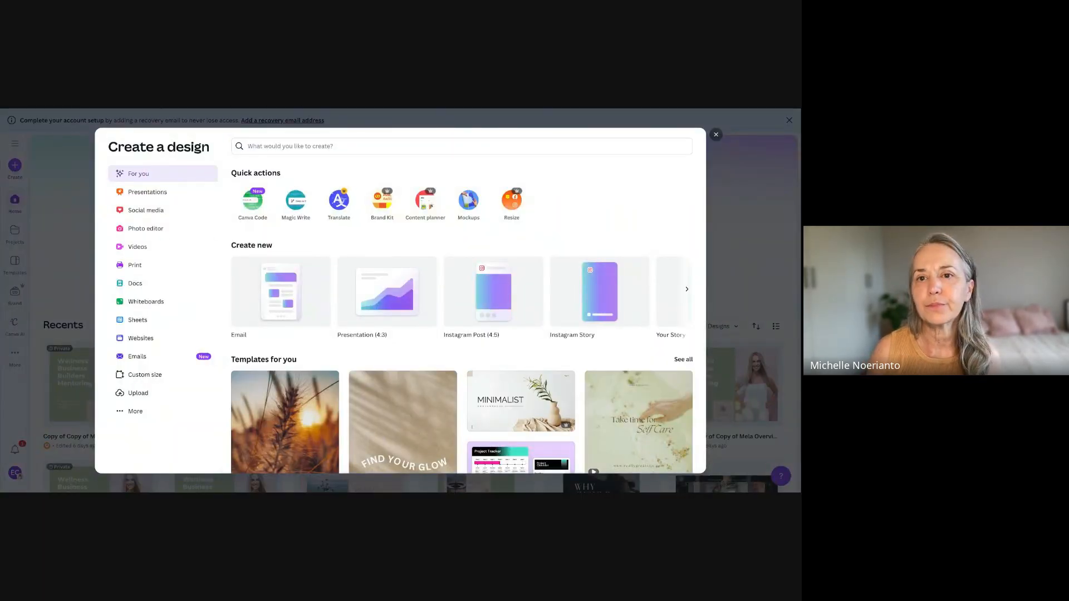
pyautogui.scroll(-1, 336, 262)
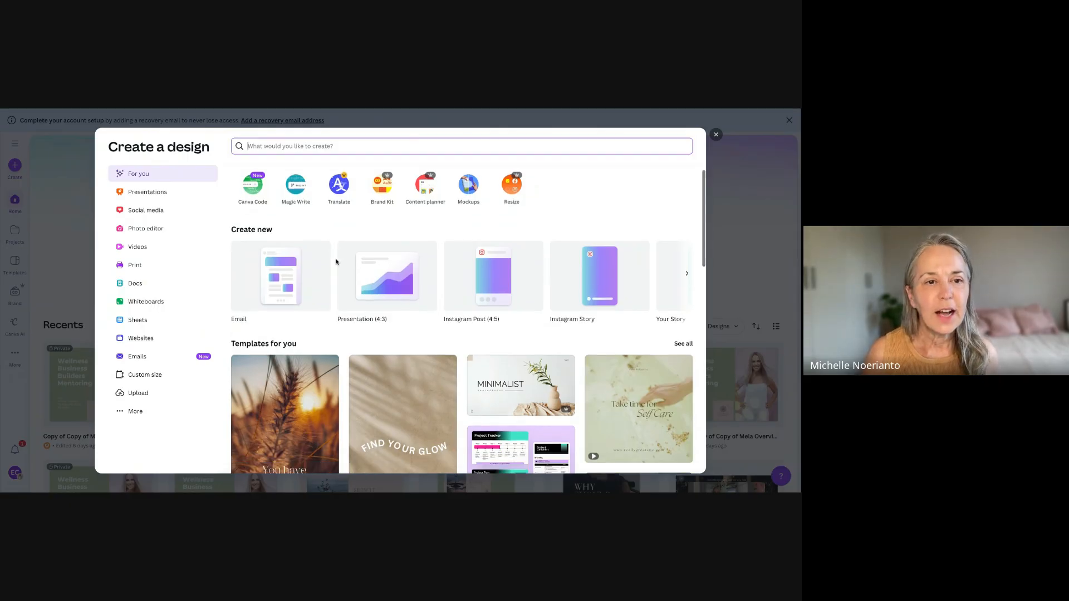
pyautogui.scroll(1, 336, 262)
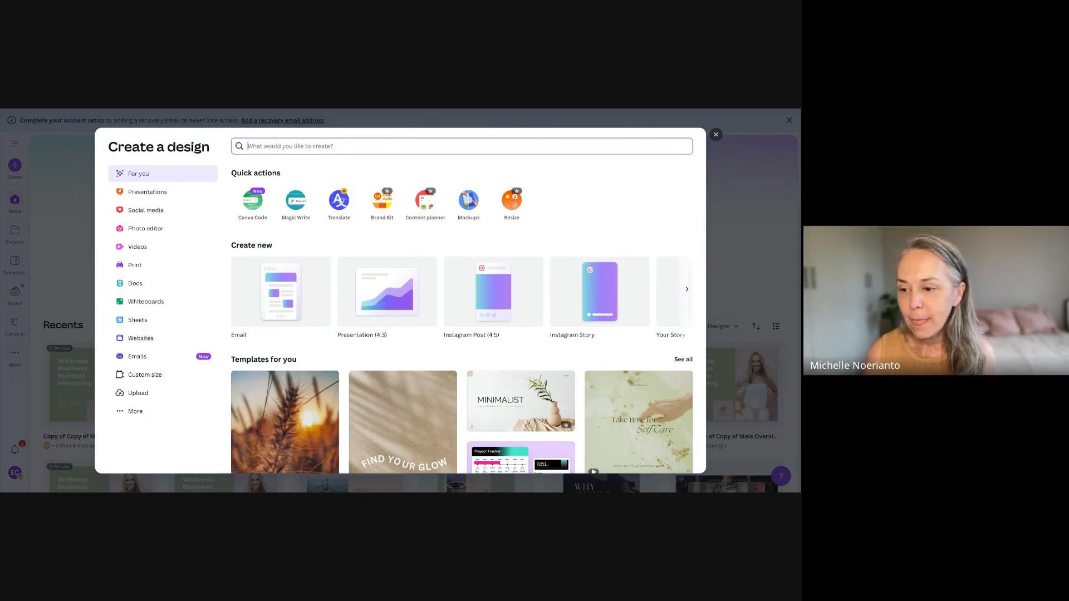
pyautogui.write('youtu')
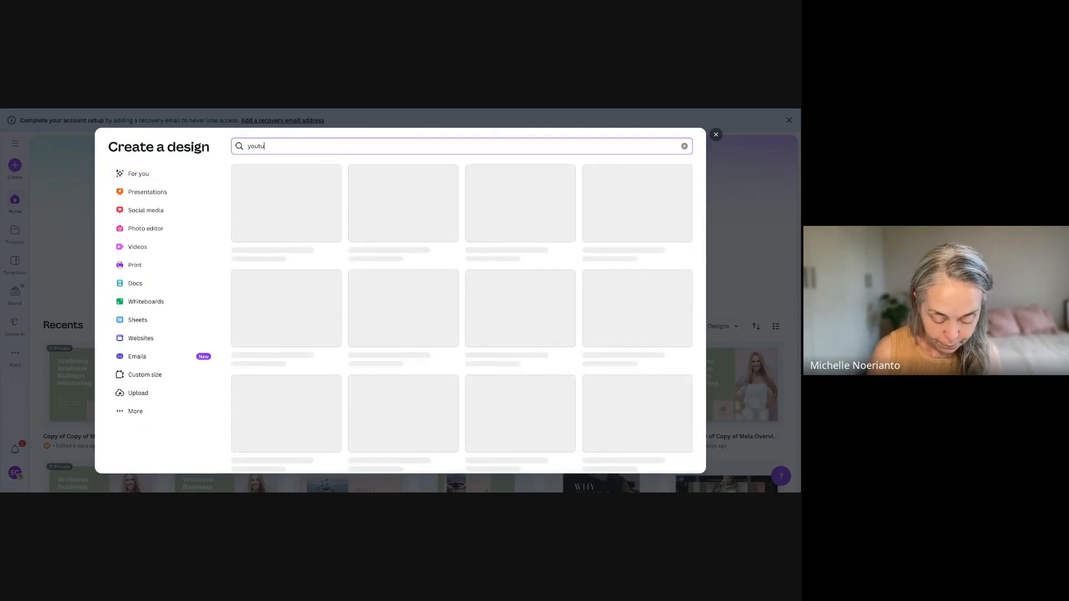
pyautogui.write('be banner')
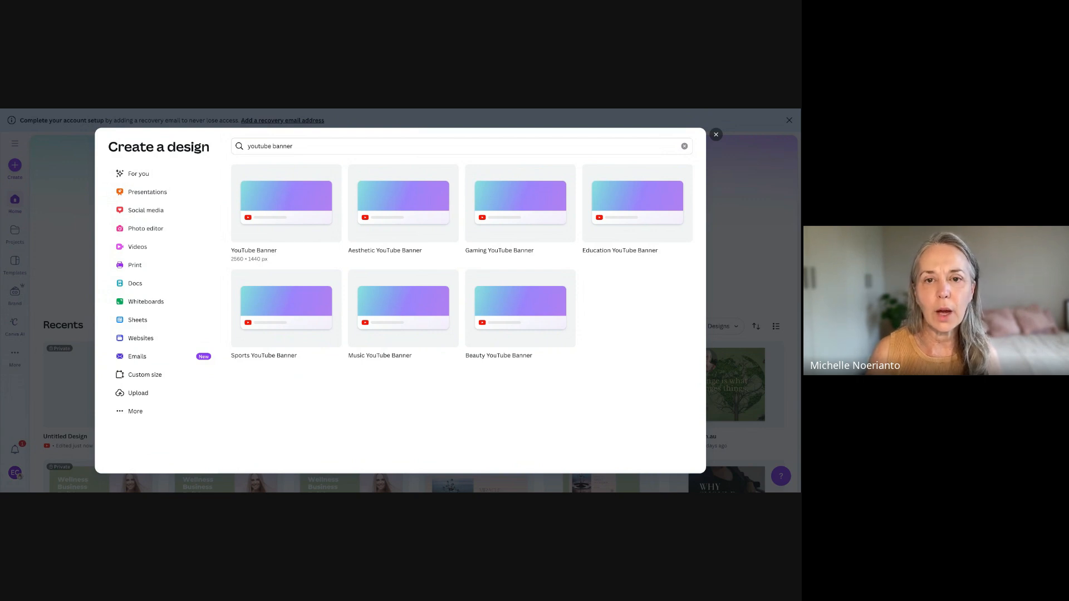
# Step: Leave the design type search and show the template suggestions for the open YouTube banner design
pyautogui.click(716, 134)
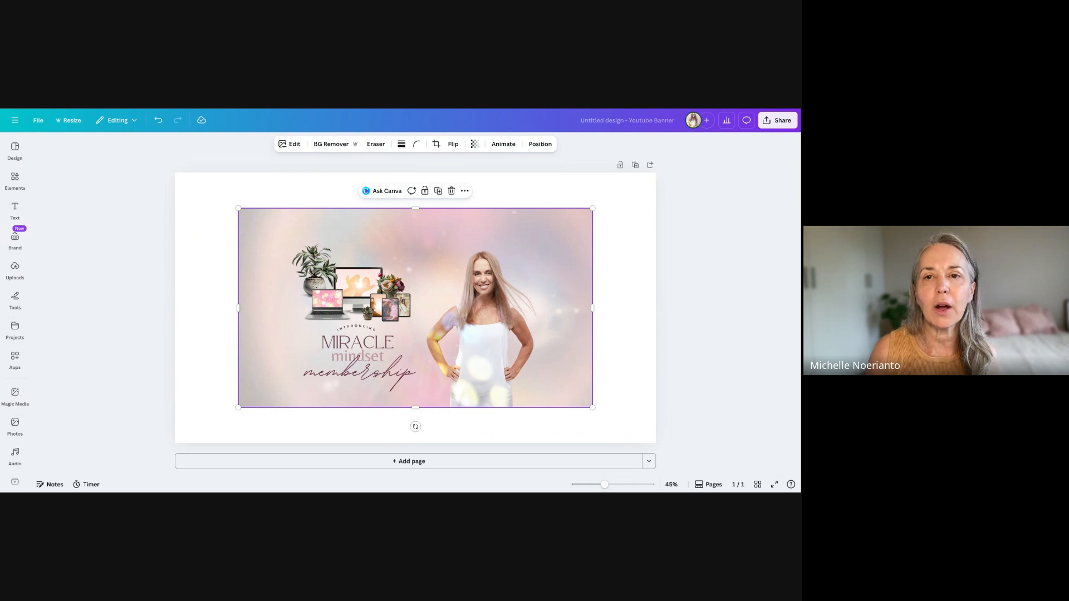
pyautogui.click(15, 239)
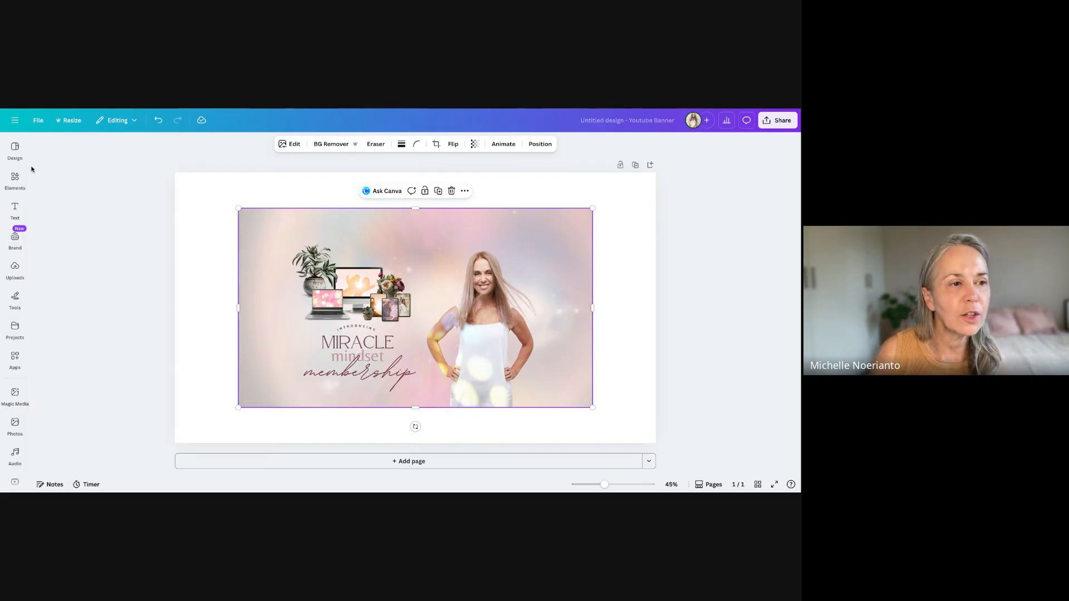
pyautogui.click(16, 148)
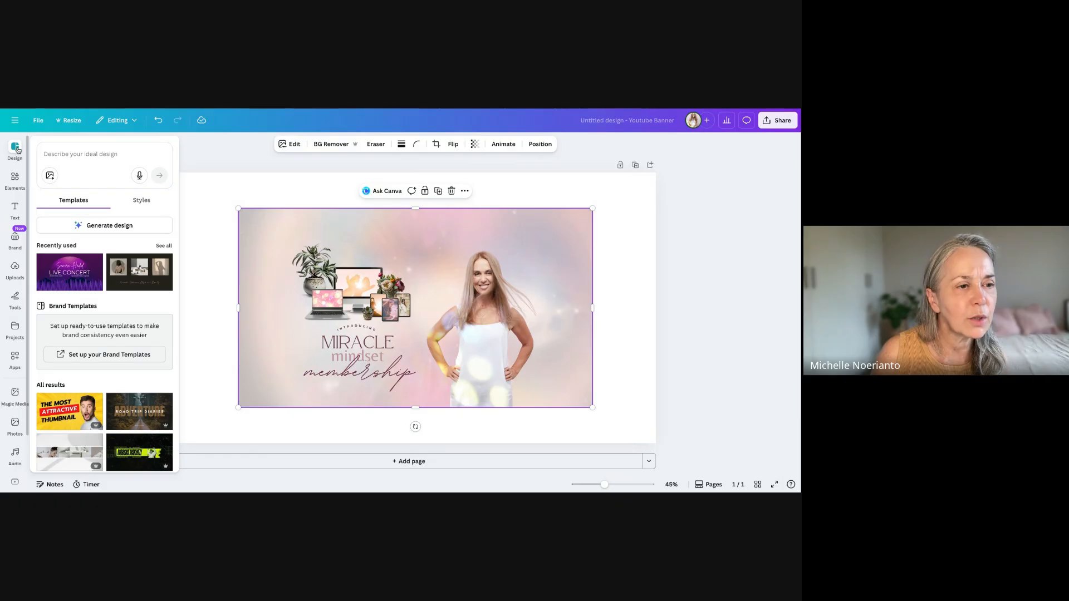
pyautogui.click(214, 229)
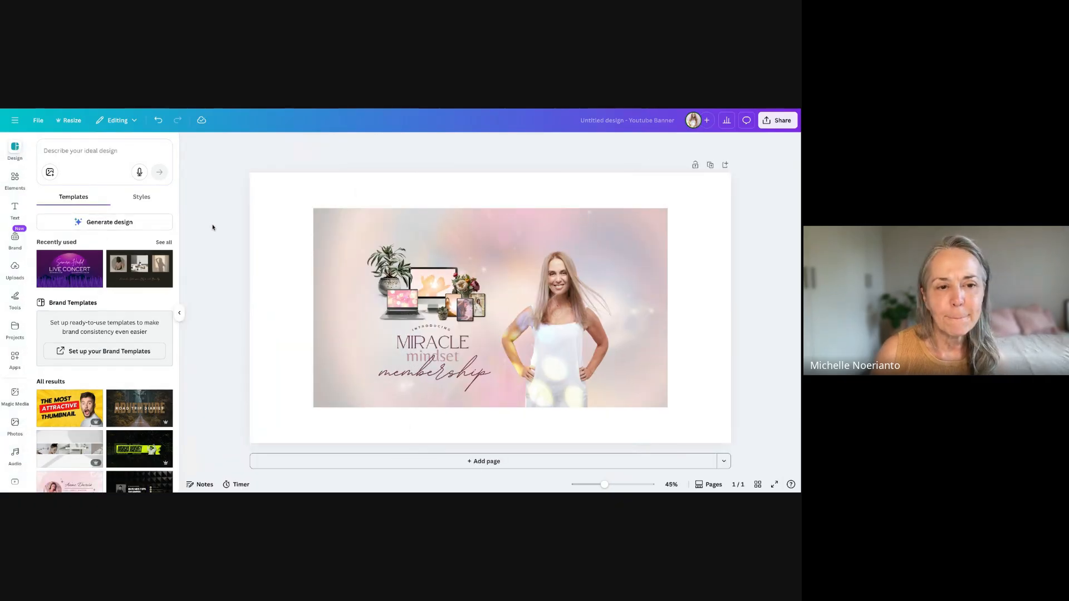
# Step: Search the new design types for "instagram" and create a blank Instagram Post (3:4) design
pyautogui.click(16, 122)
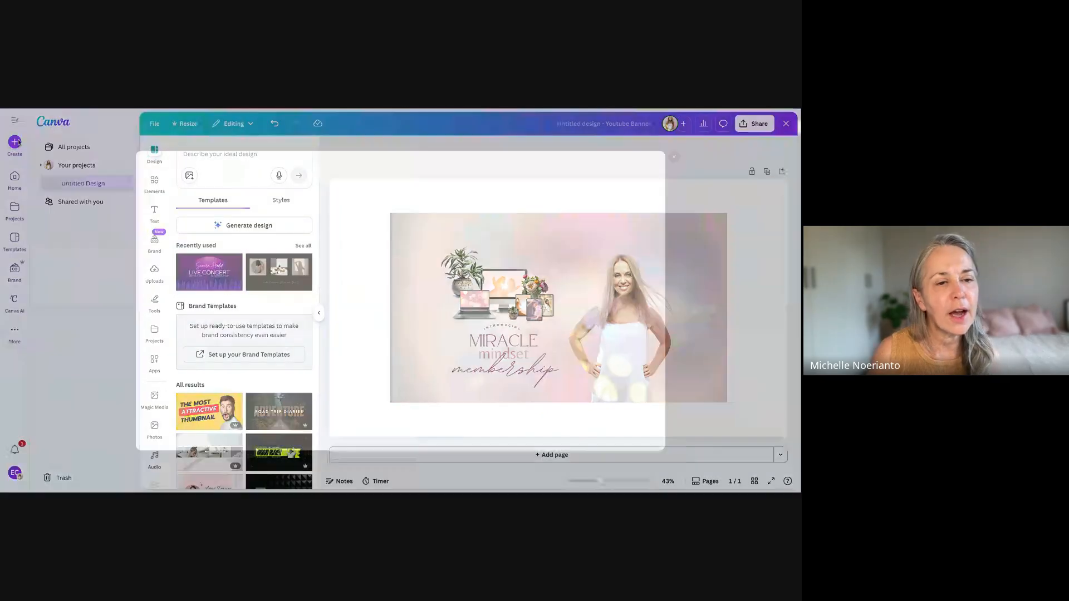
pyautogui.click(15, 142)
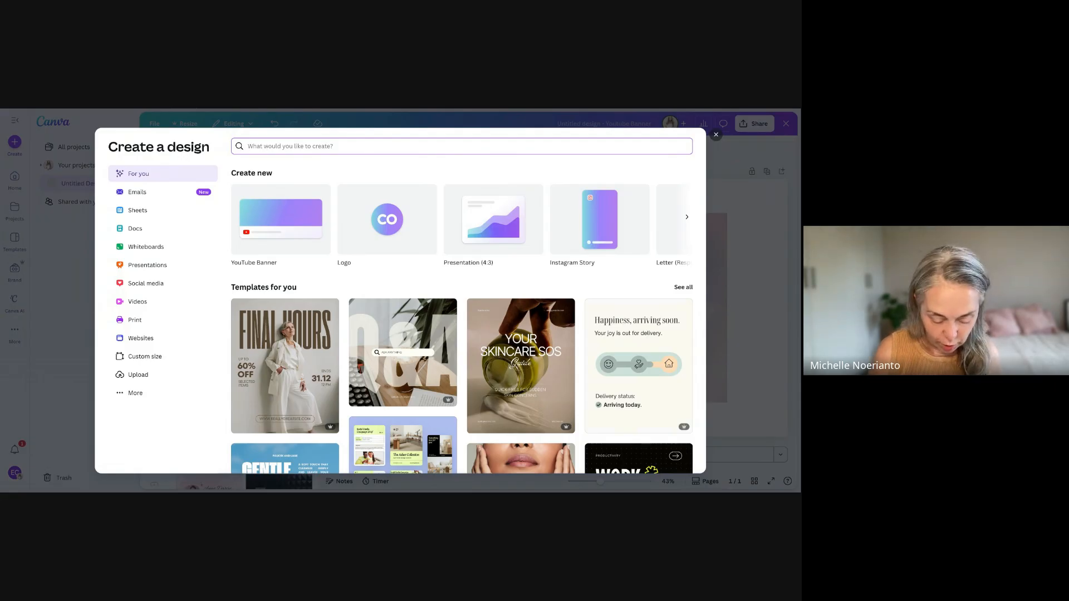
pyautogui.write('instagram')
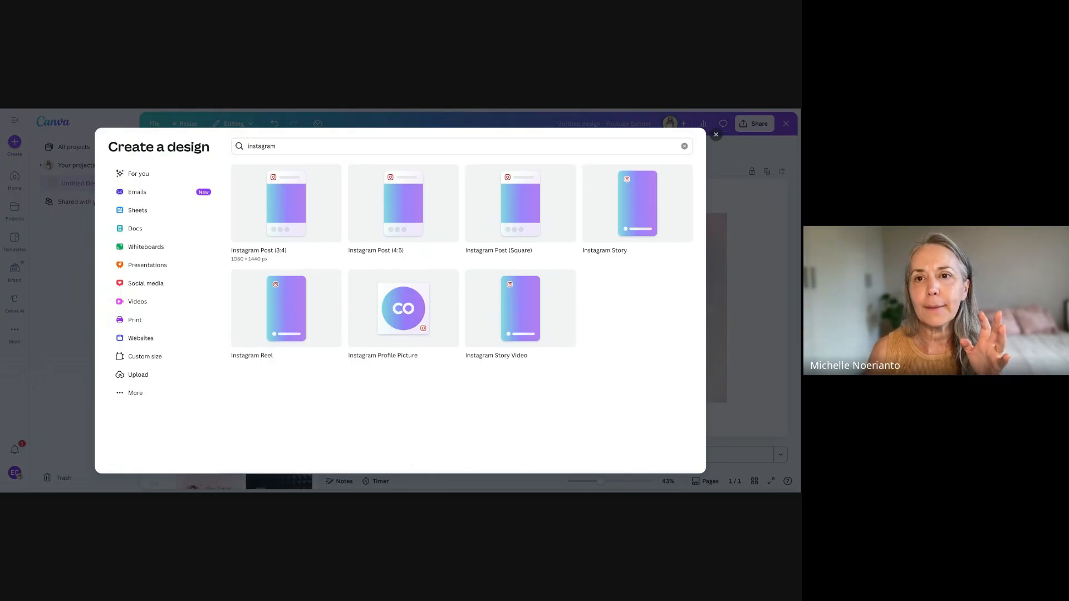
pyautogui.click(717, 135)
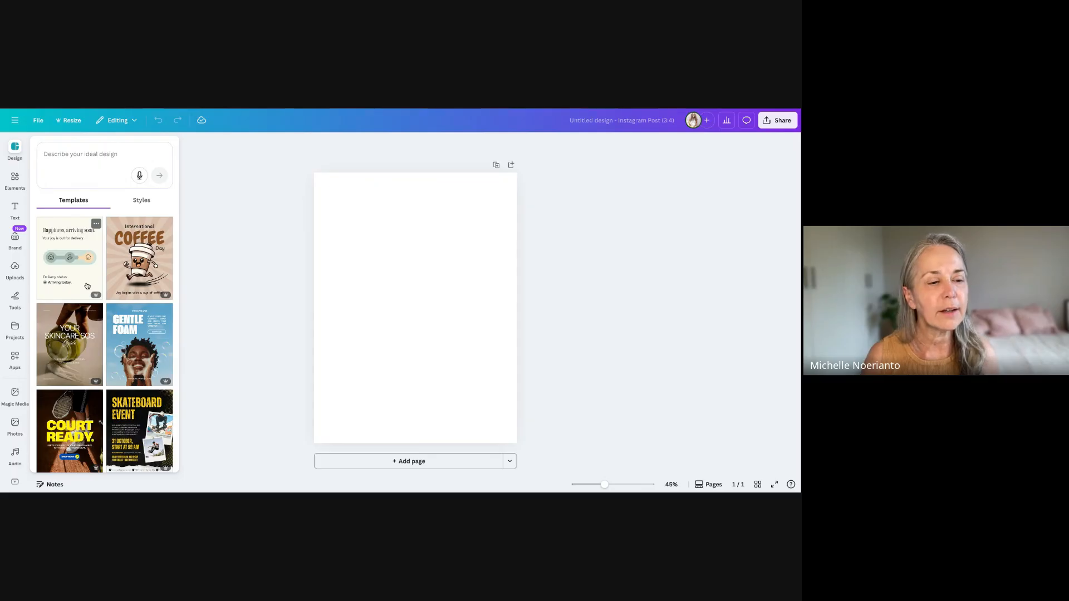
# Step: Browse the suggested Instagram post templates and search them for "pink, market"
pyautogui.scroll(-2, 87, 281)
pyautogui.scroll(-5, 87, 286)
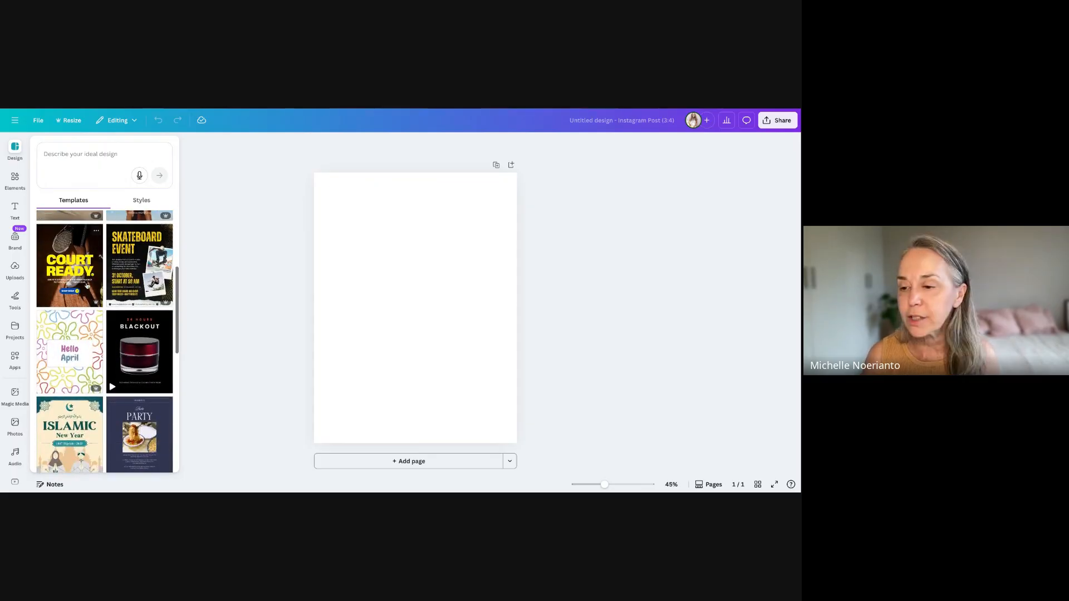
pyautogui.click(69, 160)
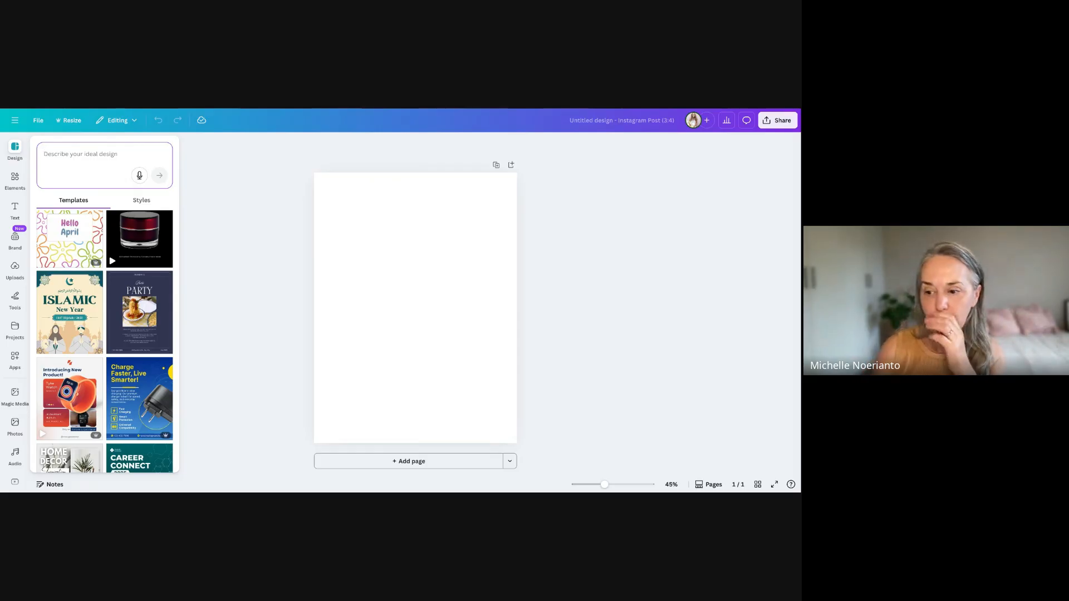
pyautogui.write('pink, ')
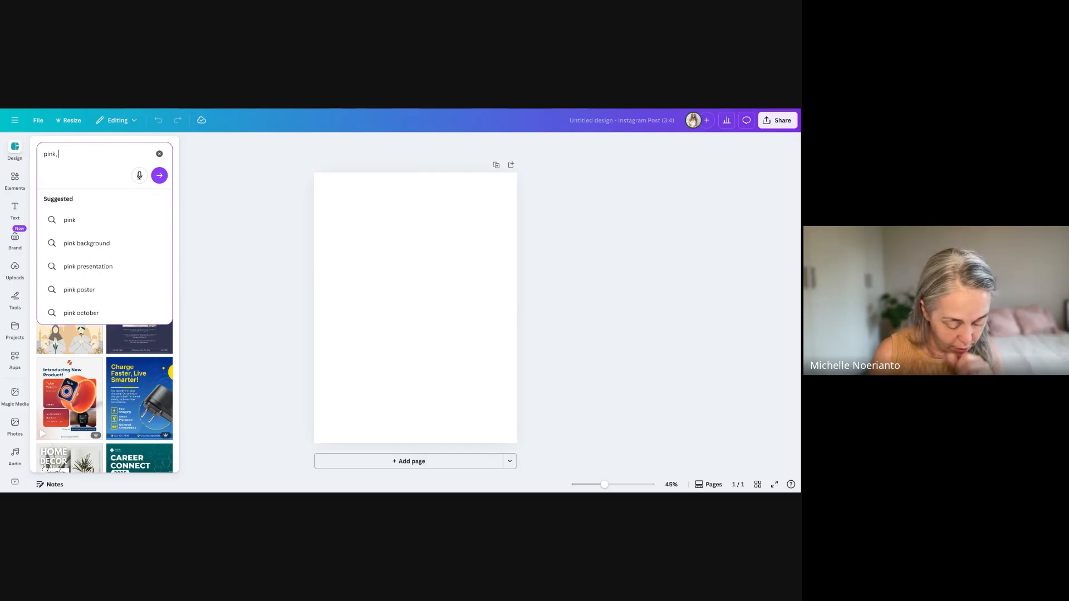
pyautogui.write('mar')
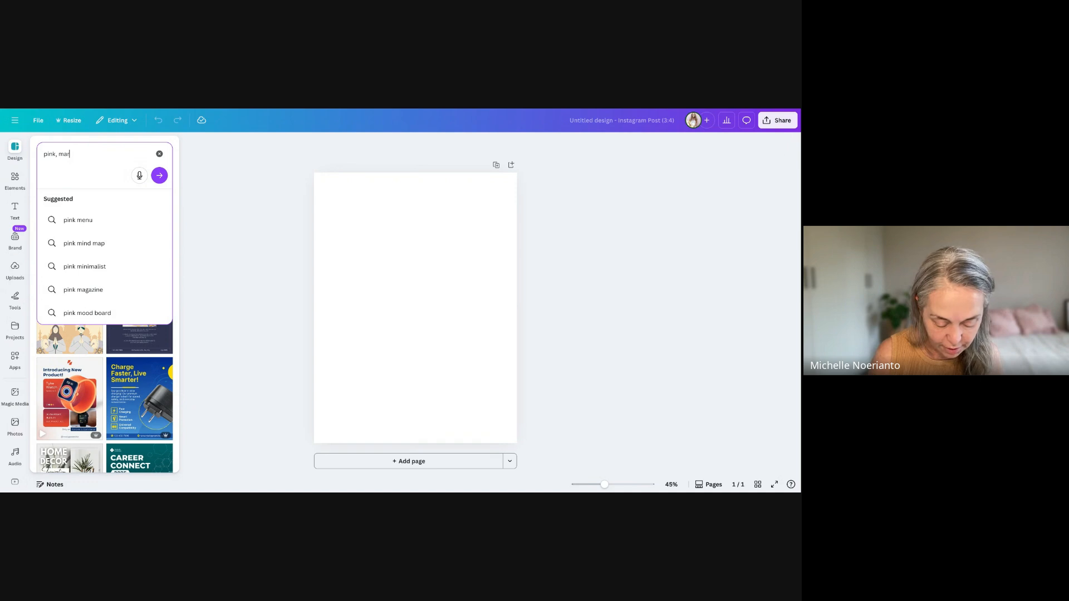
pyautogui.write('ket')
pyautogui.press('Return')
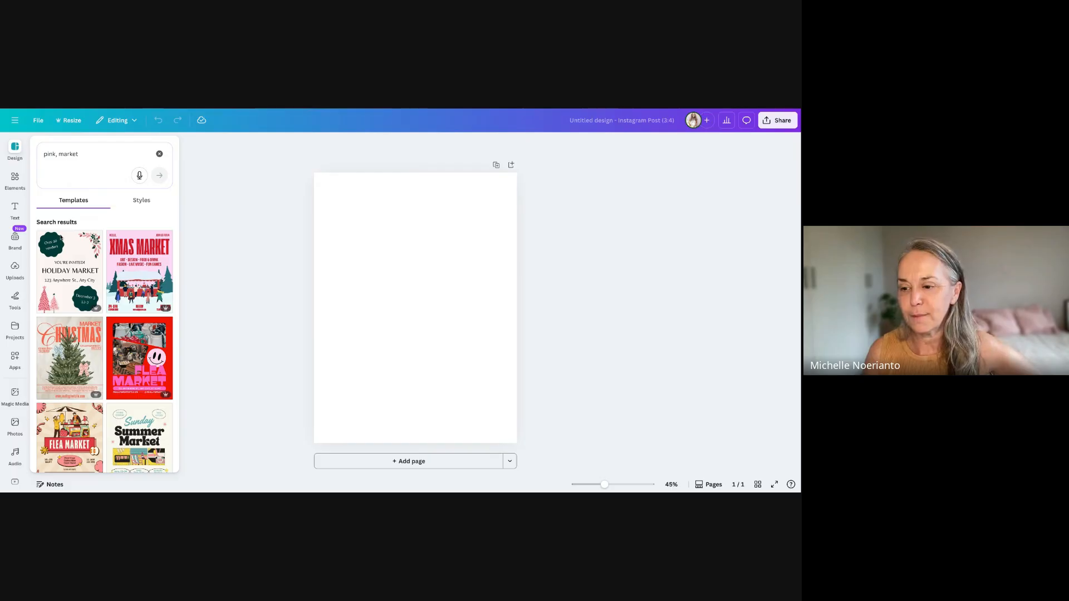
# Step: Look through the market templates and apply the pale pink "Christmas Markets" one with the line-drawn tree to the blank page
pyautogui.scroll(-1, 104, 339)
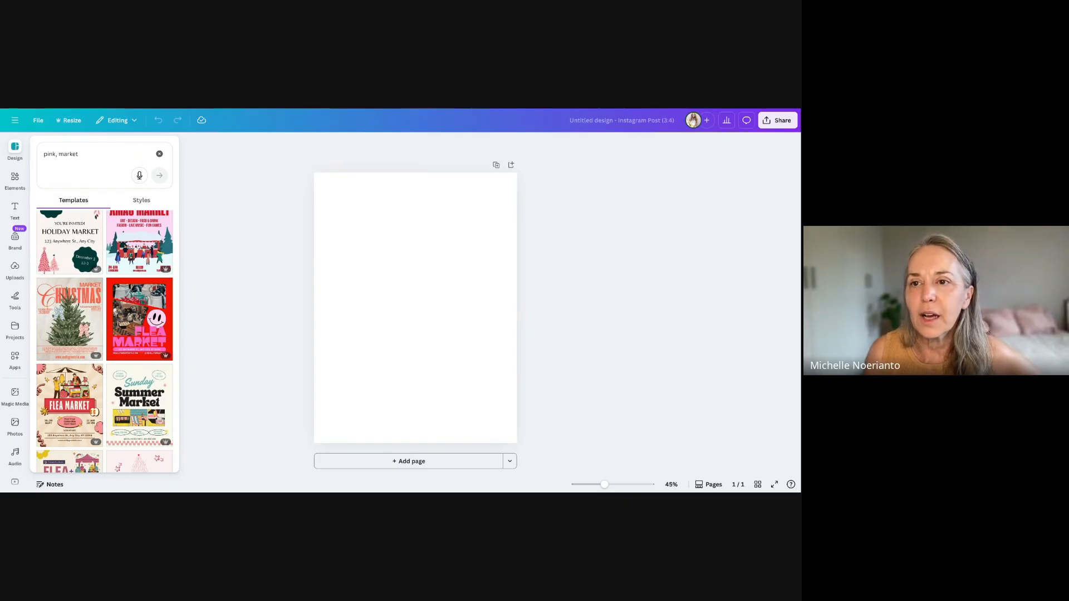
pyautogui.scroll(-3, 145, 369)
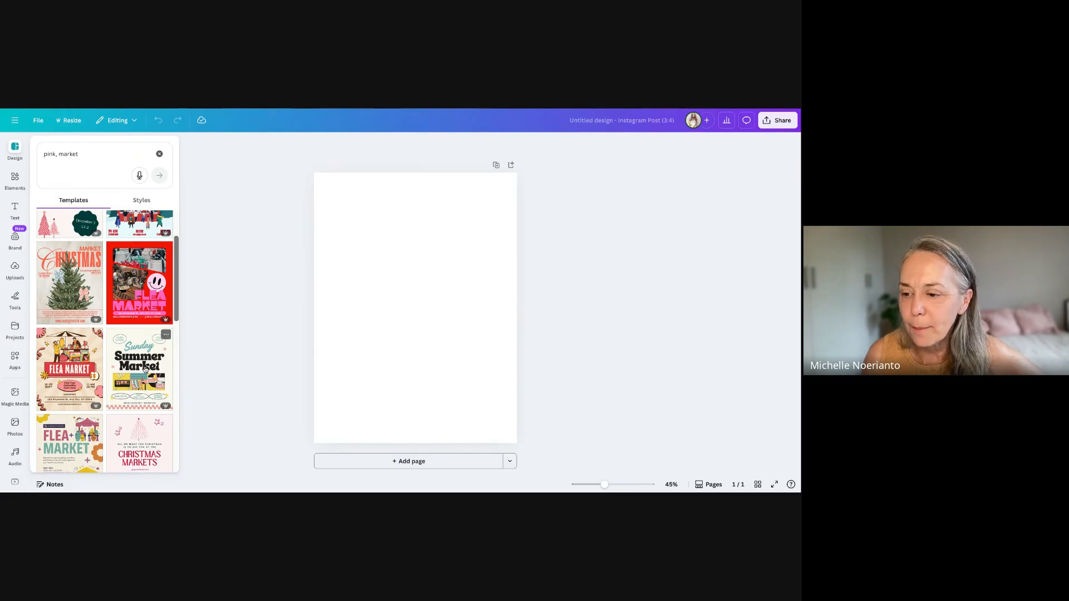
pyautogui.scroll(-2, 145, 369)
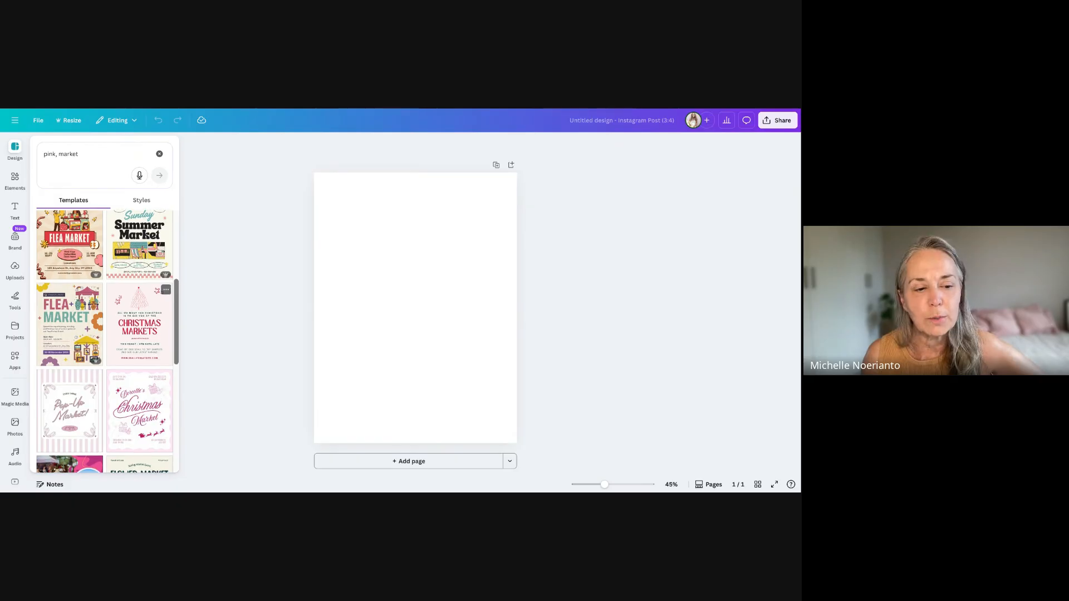
pyautogui.scroll(-1, 140, 369)
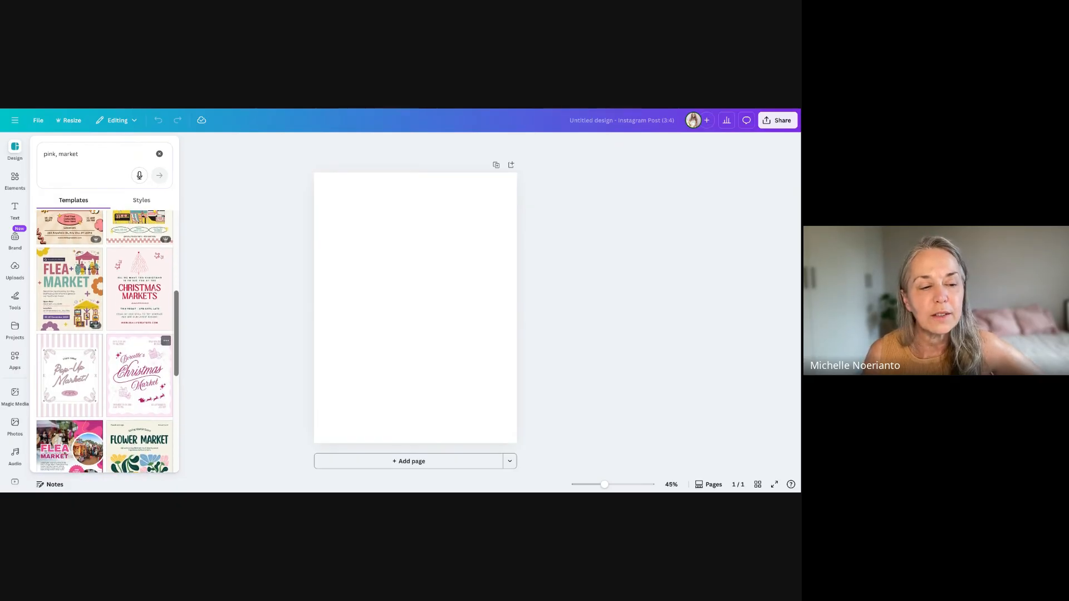
pyautogui.scroll(-1, 66, 361)
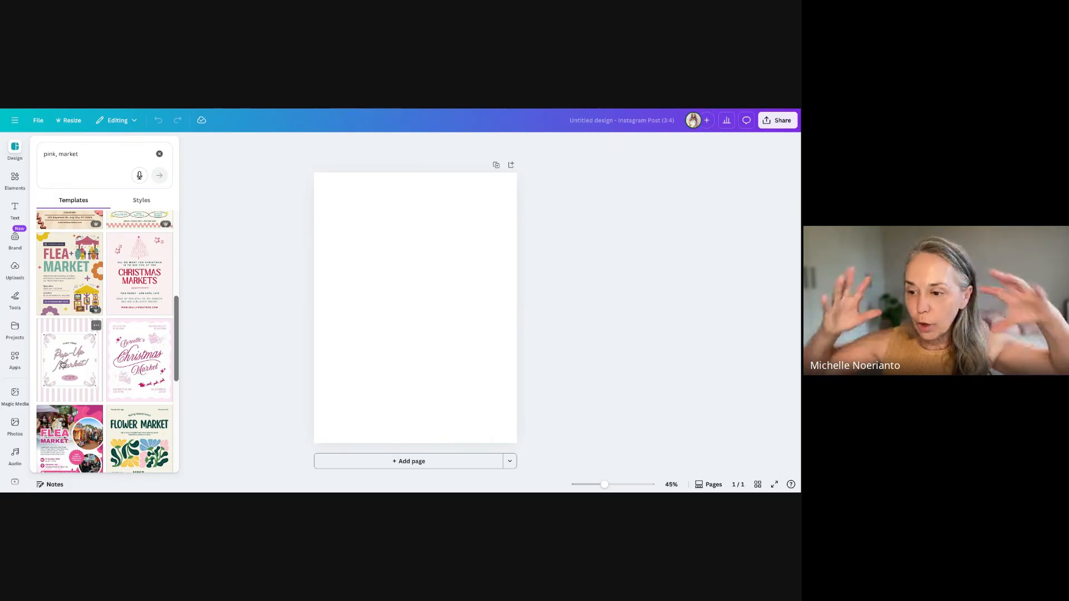
pyautogui.click(120, 301)
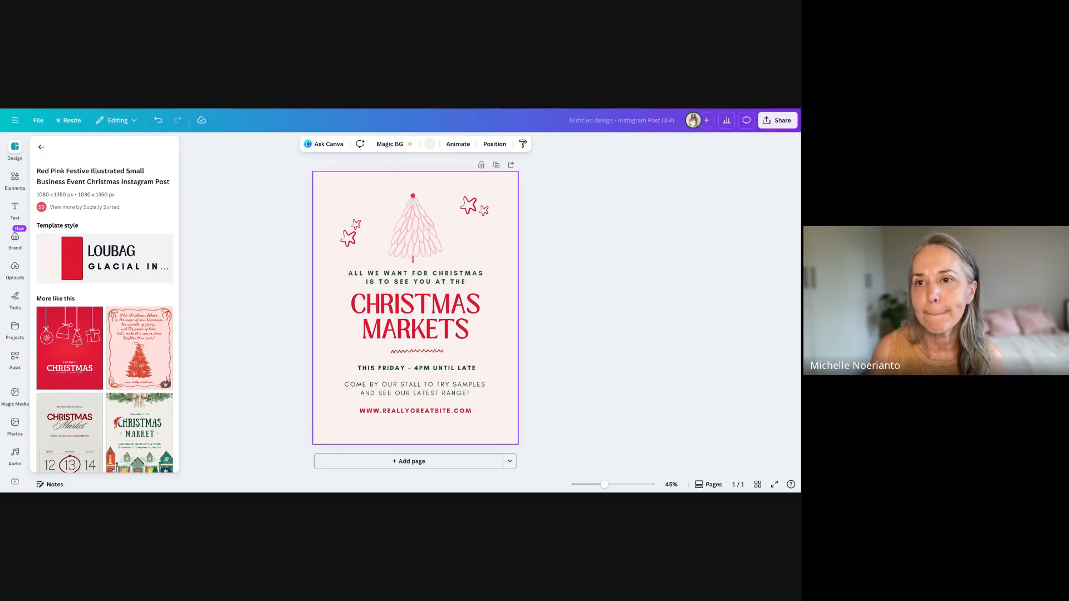
# Step: Set the page background to the dusty pink third colour of the Brand Kit palette
pyautogui.click(450, 181)
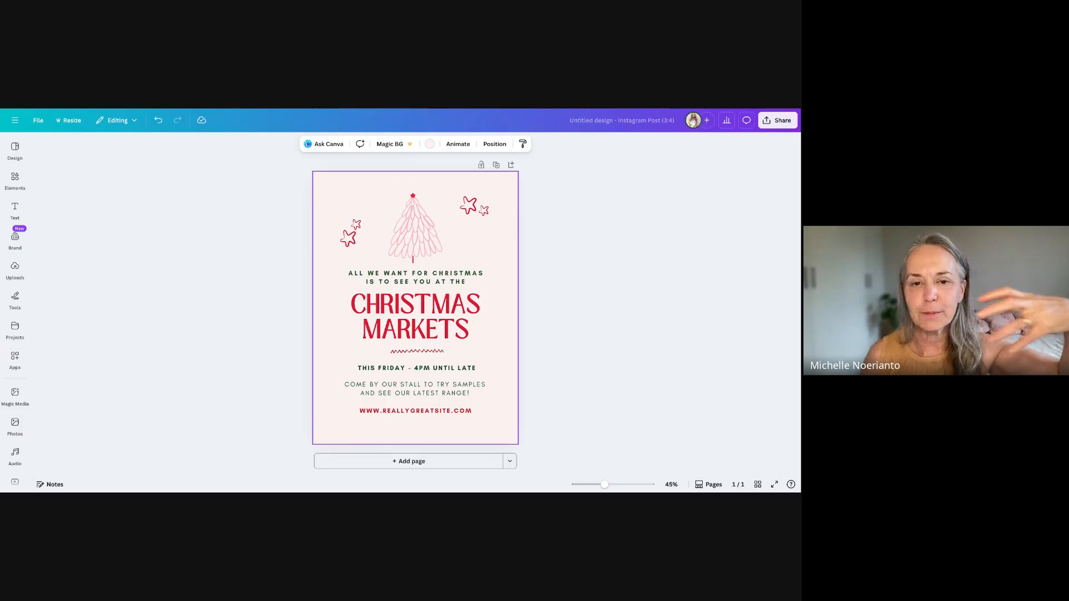
pyautogui.click(431, 145)
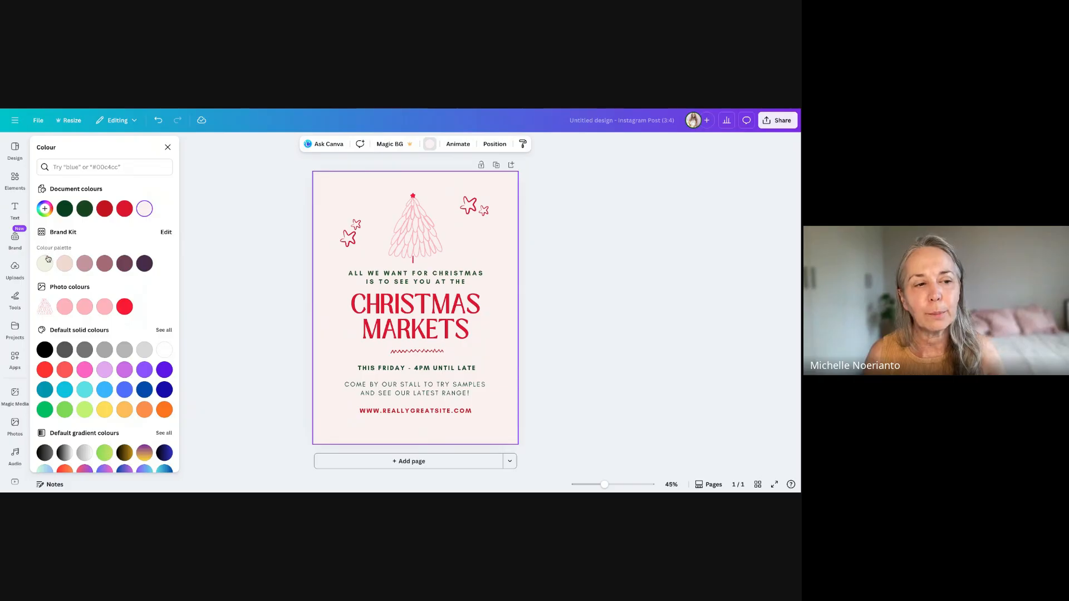
pyautogui.click(86, 264)
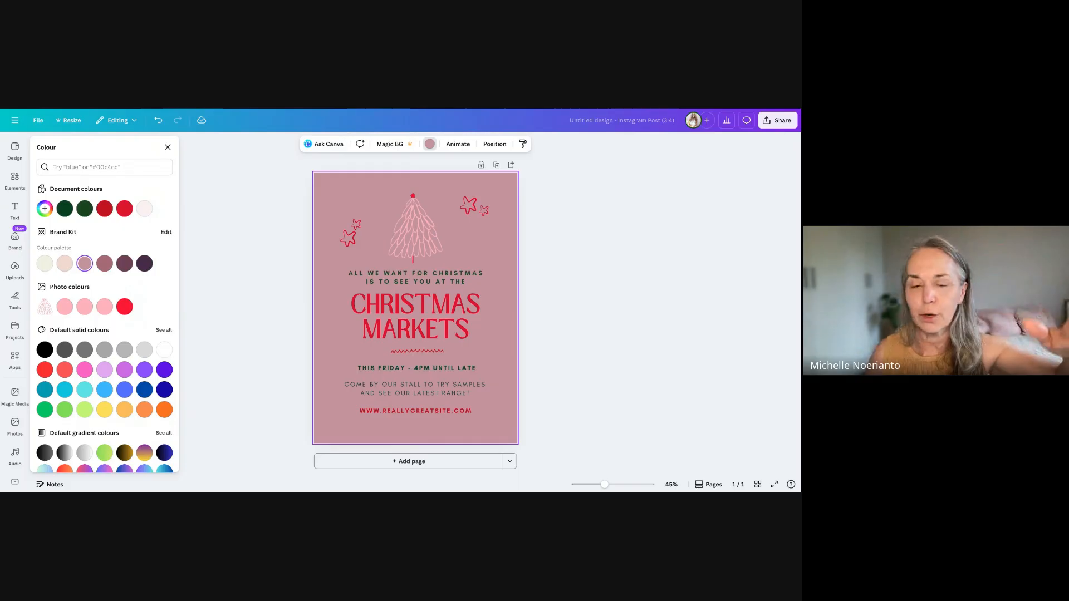
# Step: Recolour the "CHRISTMAS MARKETS" heading, trying the Brand Kit's plum and settling on its off-white first colour
pyautogui.click(405, 310)
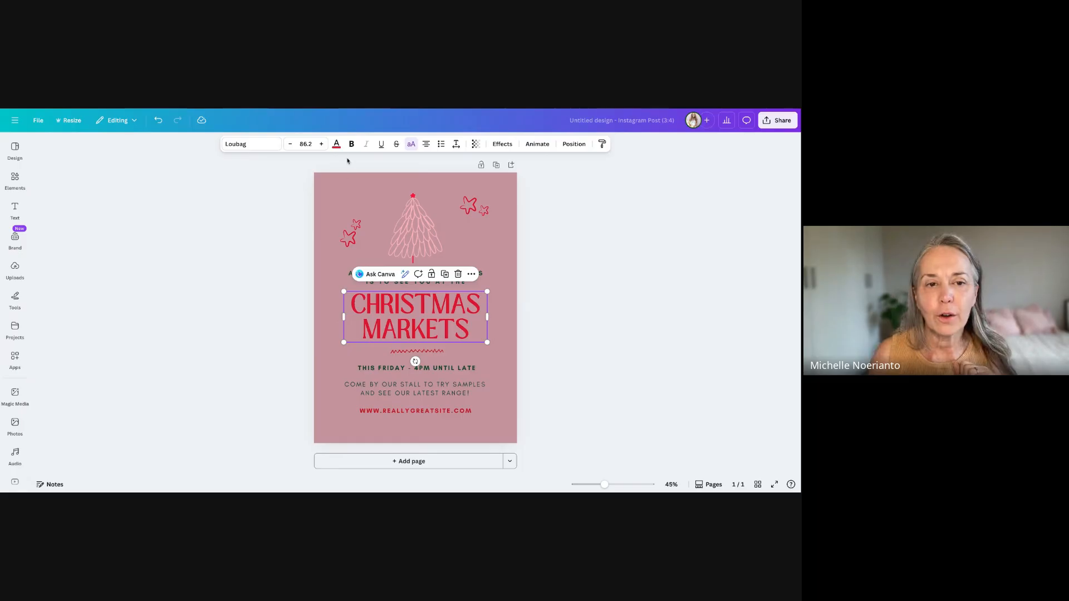
pyautogui.click(336, 144)
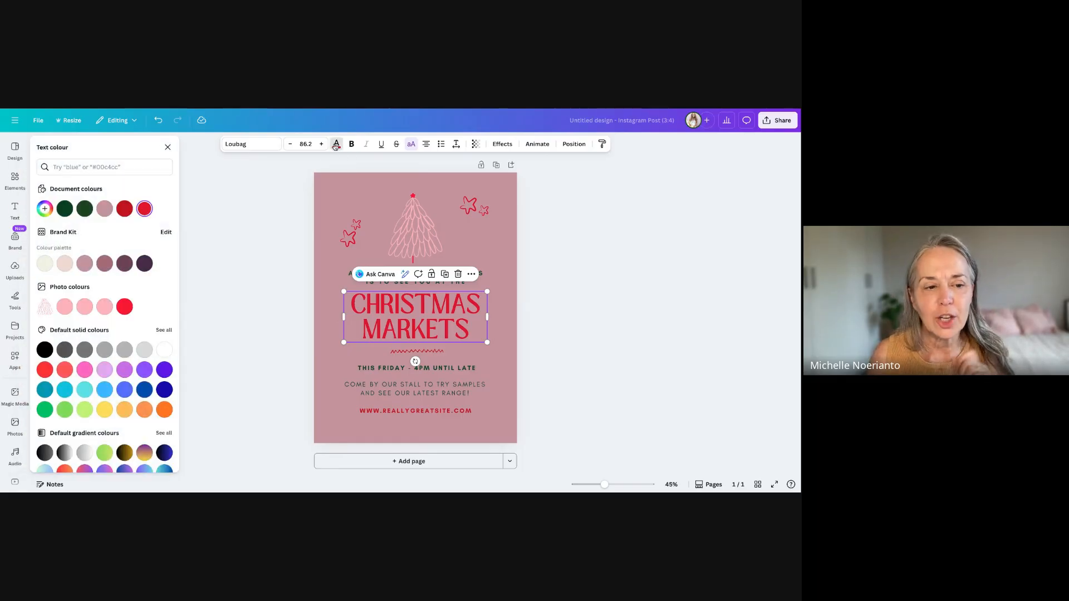
pyautogui.click(124, 264)
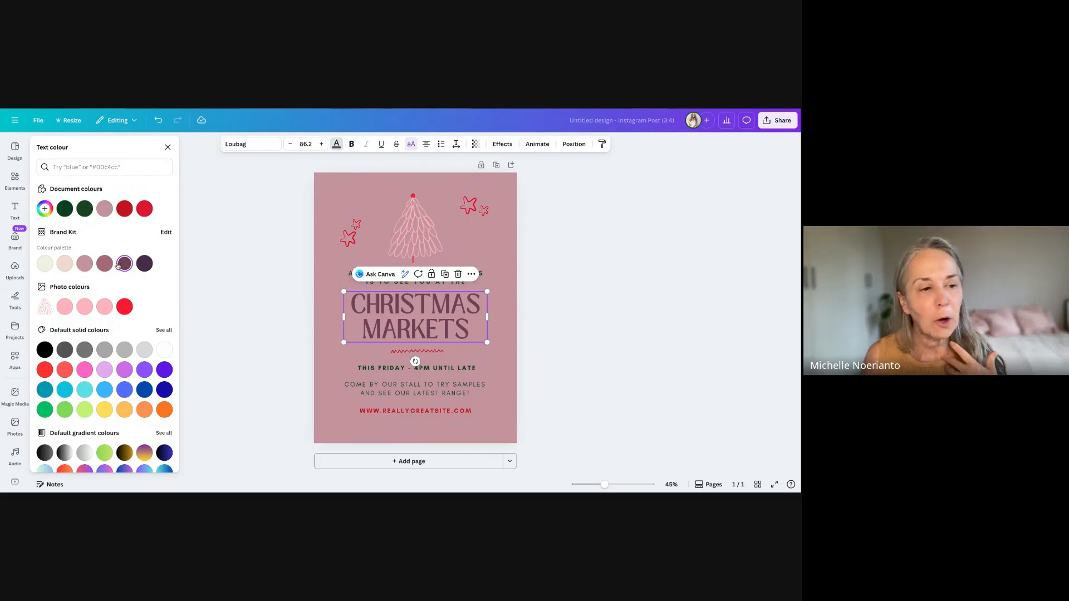
pyautogui.click(44, 263)
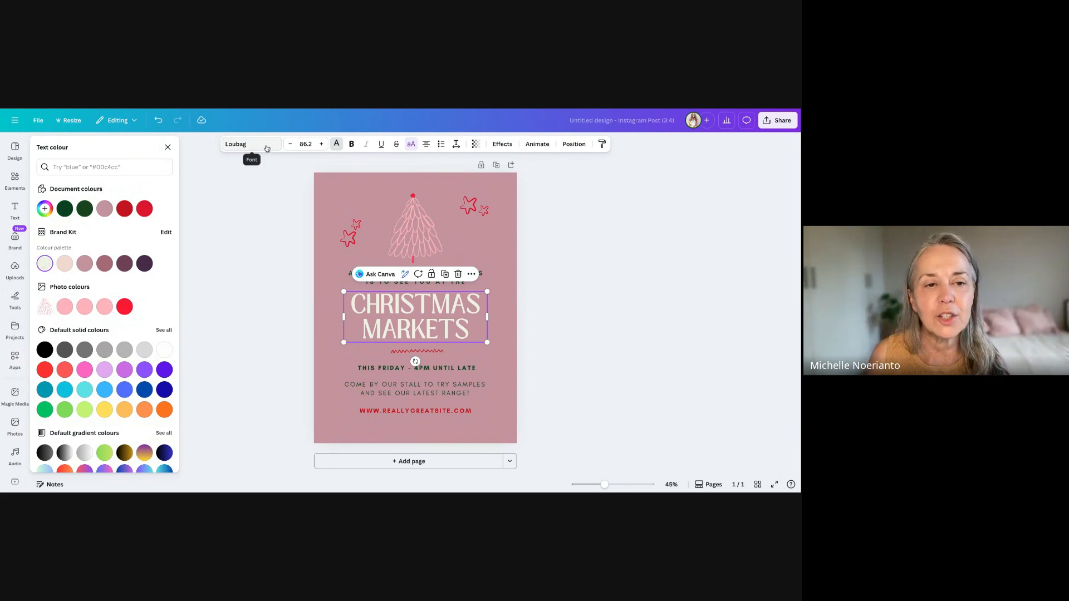
# Step: Set the font of the "CHRISTMAS MARKETS" heading to the brand font Atteron
pyautogui.click(267, 148)
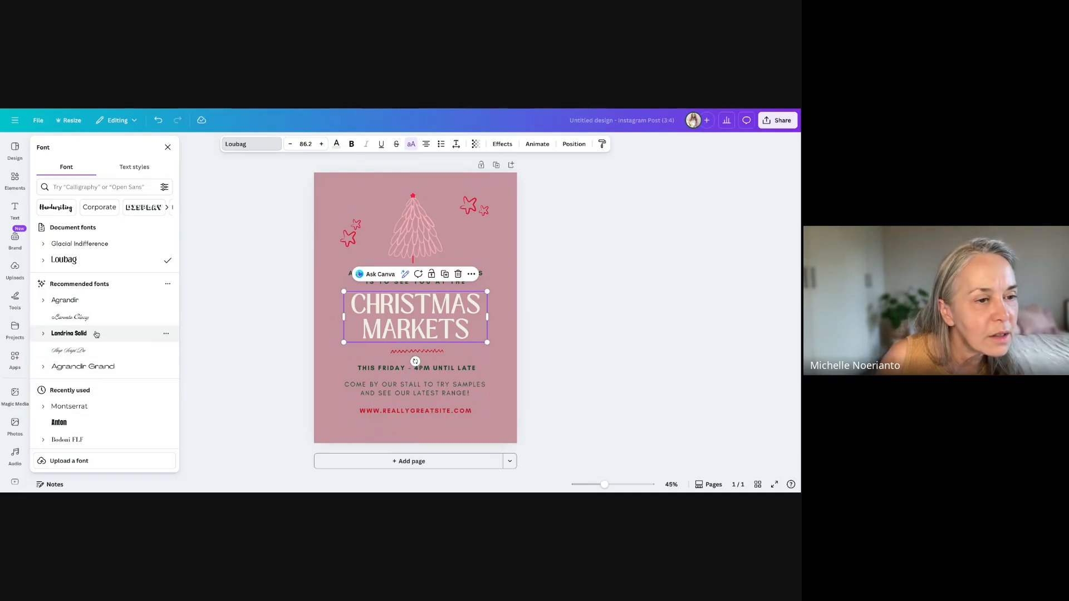
pyautogui.scroll(-2, 95, 334)
pyautogui.scroll(-1, 95, 334)
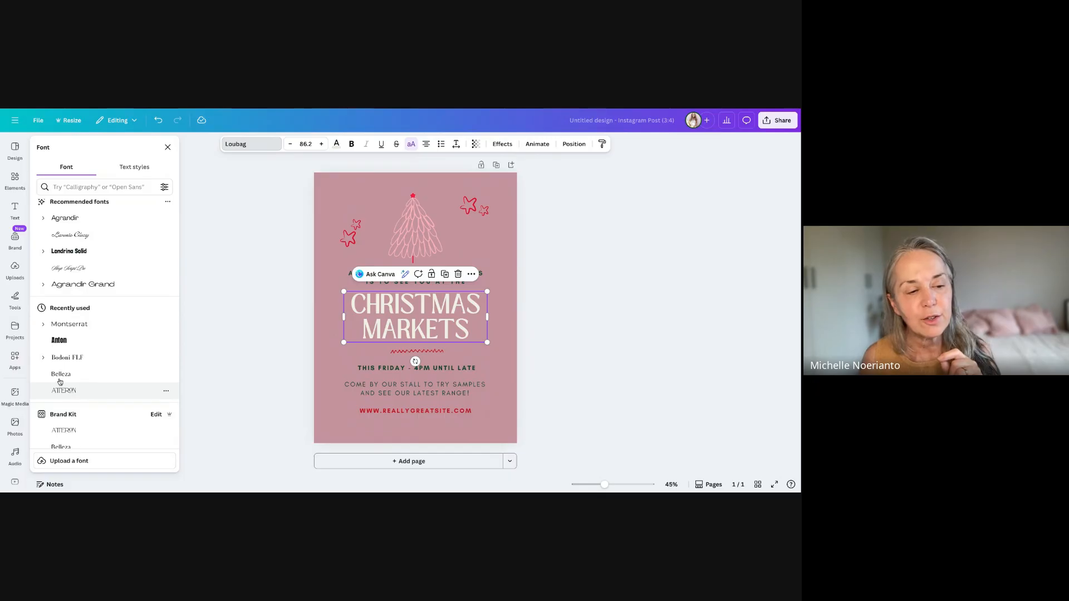
pyautogui.click(77, 393)
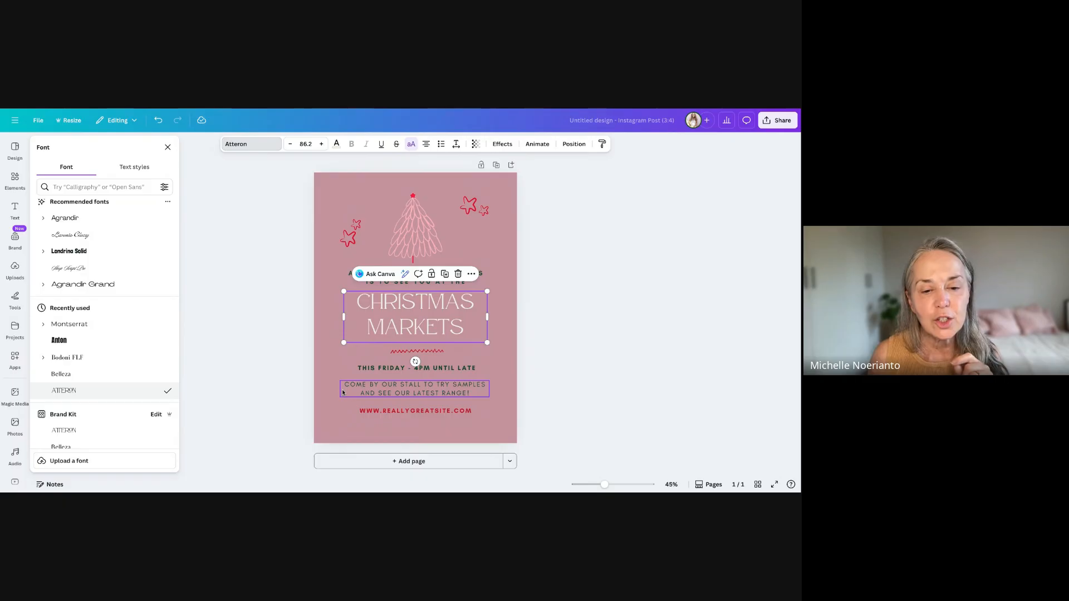
# Step: Set the font of the "Come by our stall to try samples" text to Belleza
pyautogui.click(384, 395)
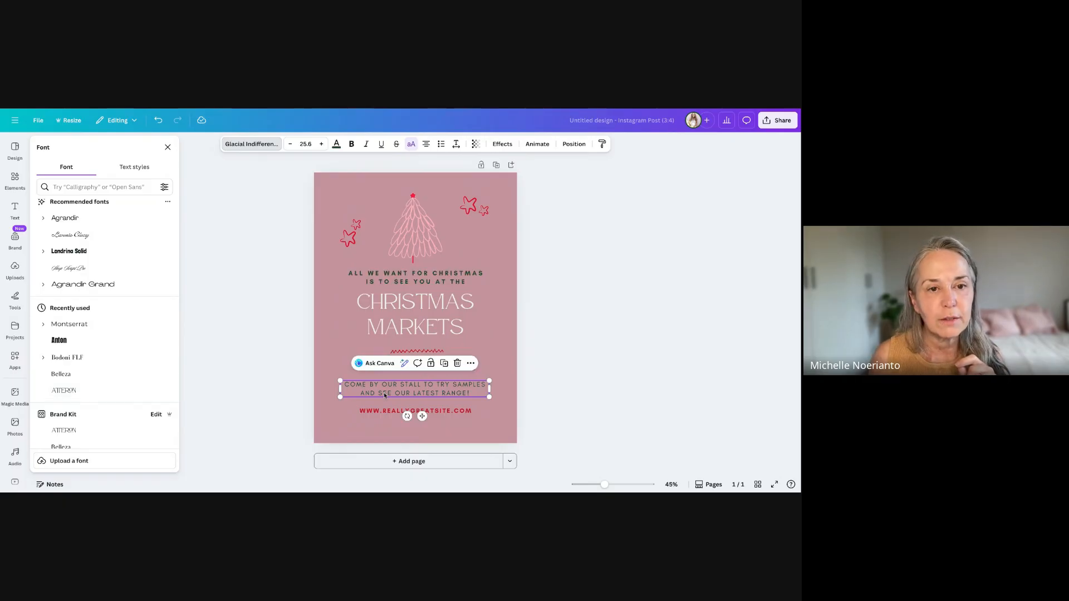
pyautogui.click(255, 144)
pyautogui.click(254, 144)
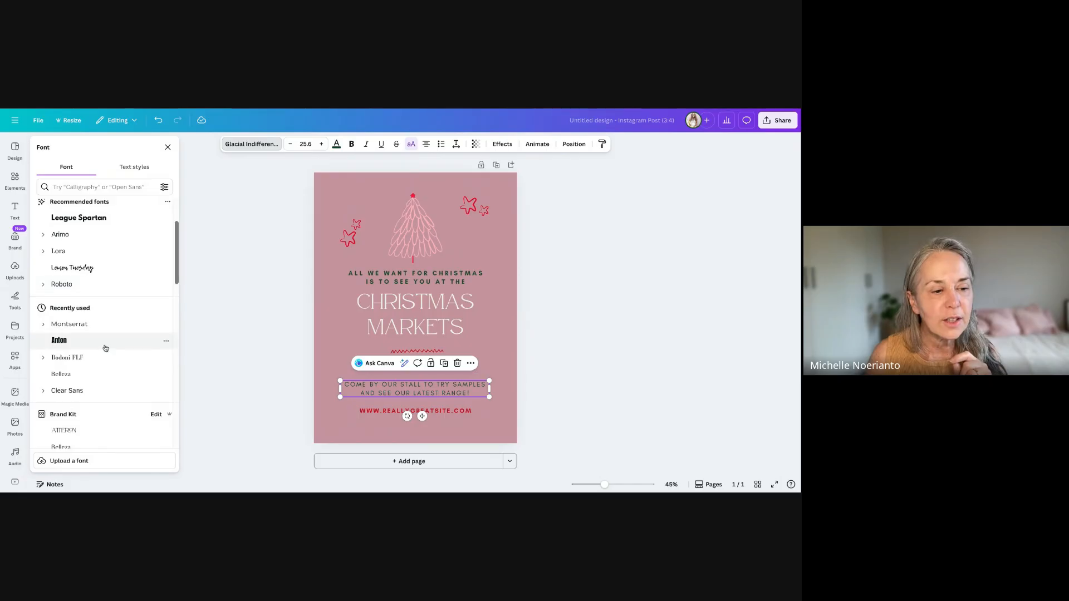
pyautogui.click(80, 374)
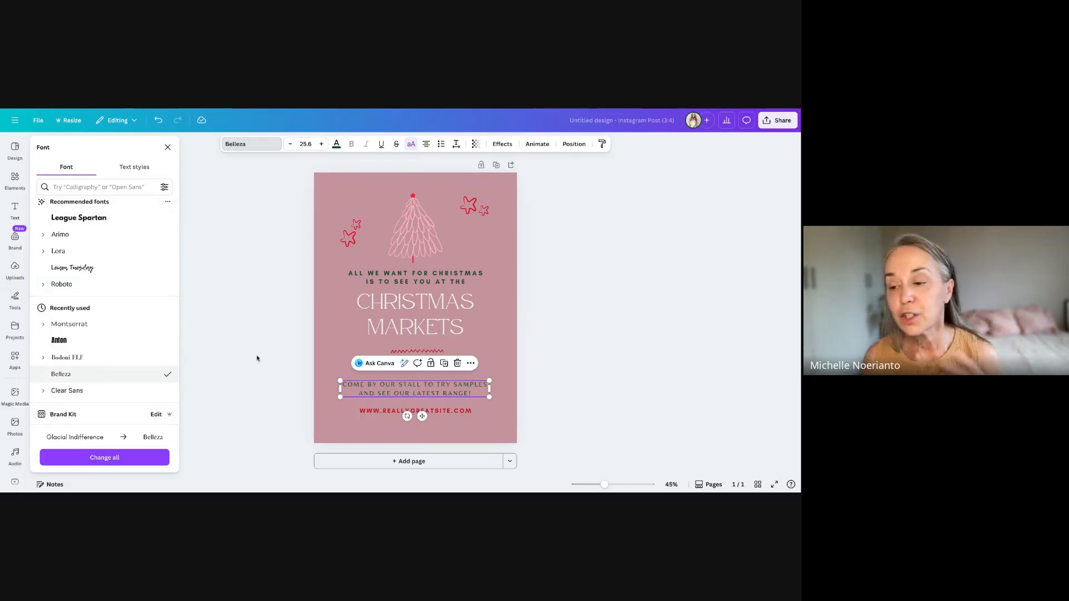
pyautogui.click(500, 347)
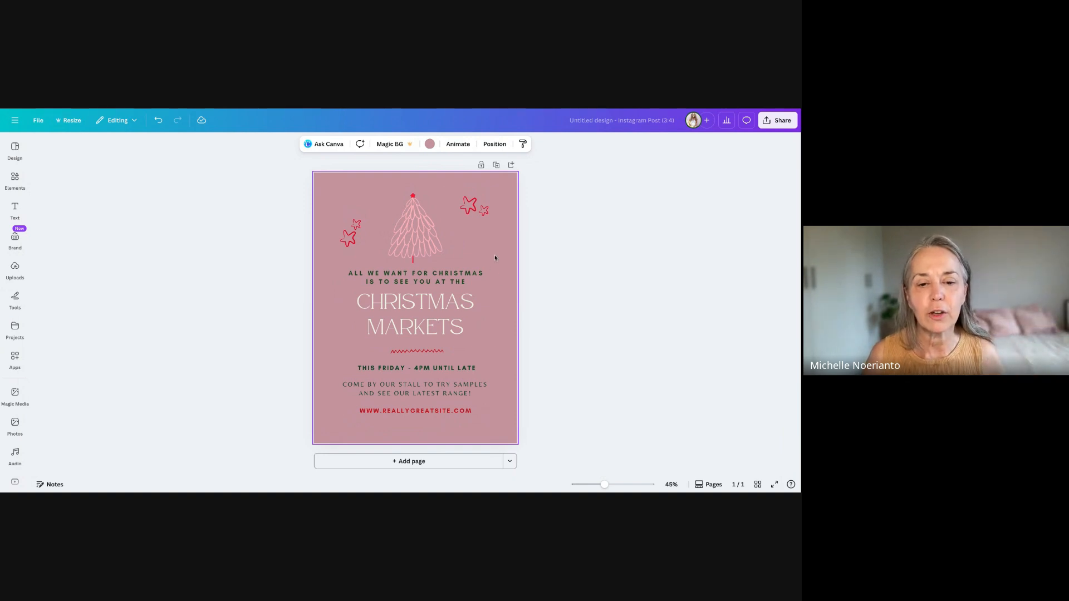
# Step: Set the font of the "ALL WE WANT FOR CHRISTMAS IS TO SEE YOU AT THE" text, trying Anonymous Pro and settling on Belleza
pyautogui.click(420, 278)
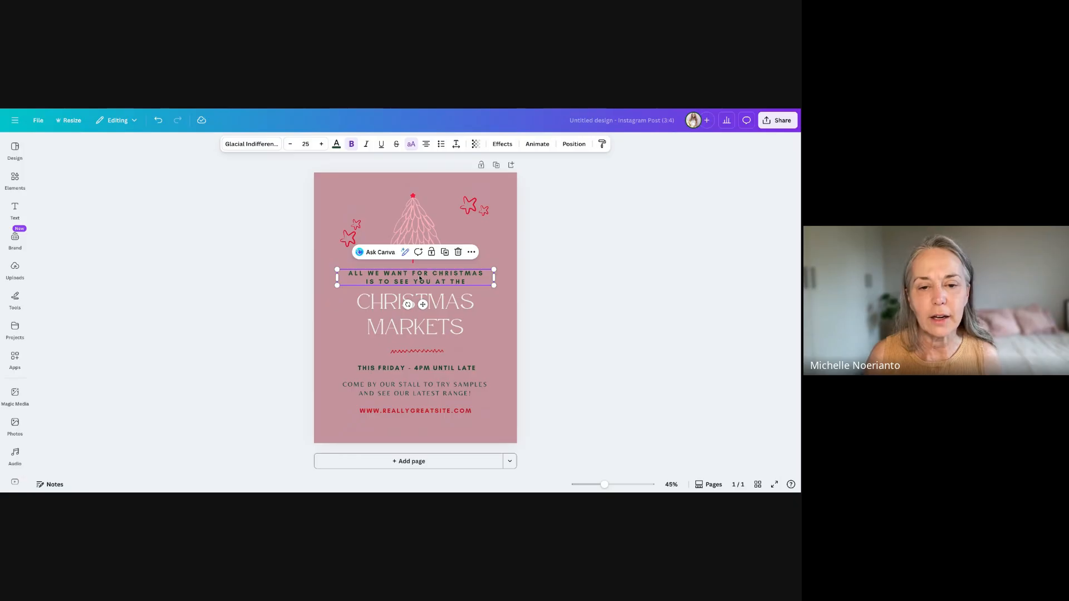
pyautogui.click(255, 144)
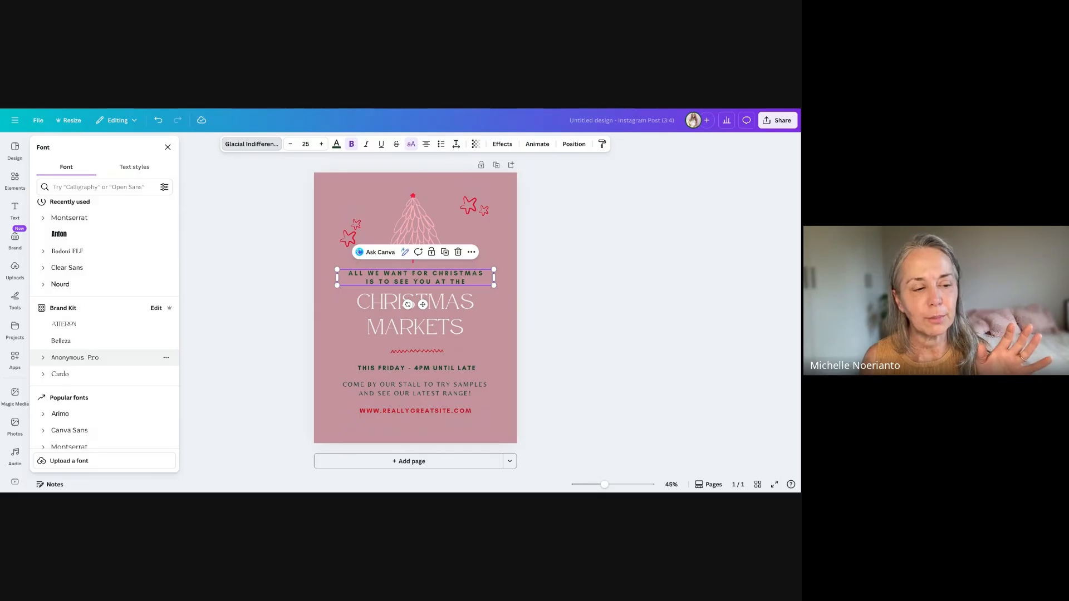
pyautogui.click(75, 358)
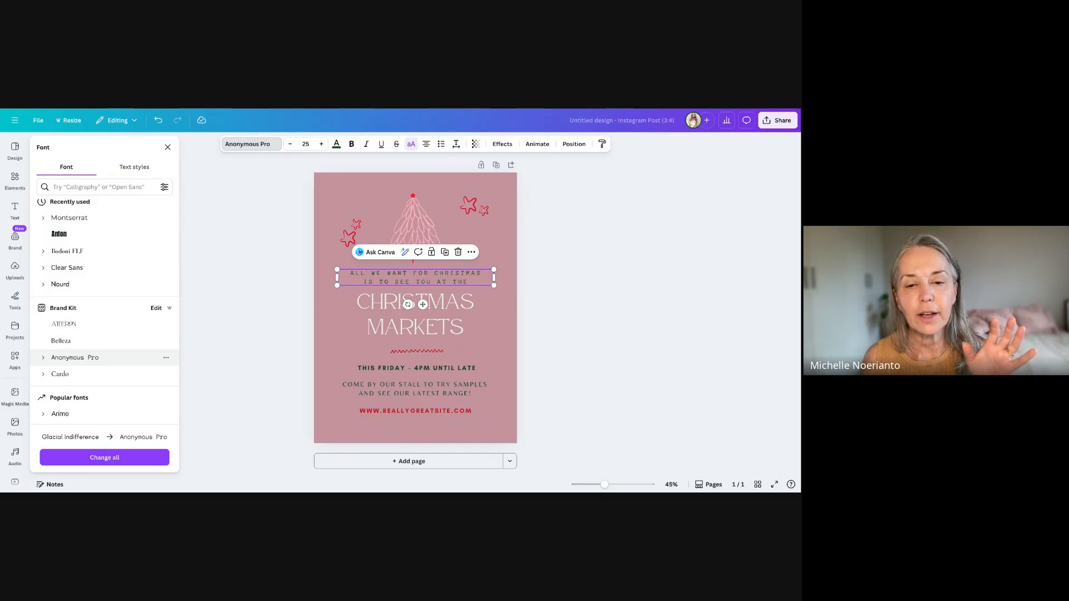
pyautogui.click(77, 343)
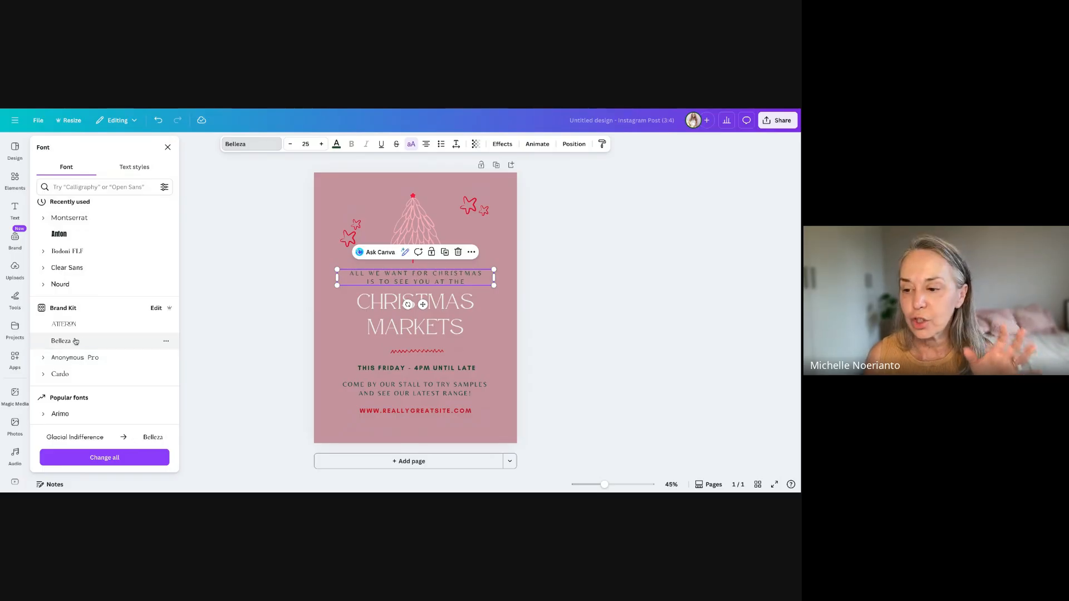
# Step: Enlarge the "THIS FRIDAY - 4PM UNTIL LATE" text to size 30.6, keeping it on one line
pyautogui.click(407, 369)
pyautogui.click(321, 144)
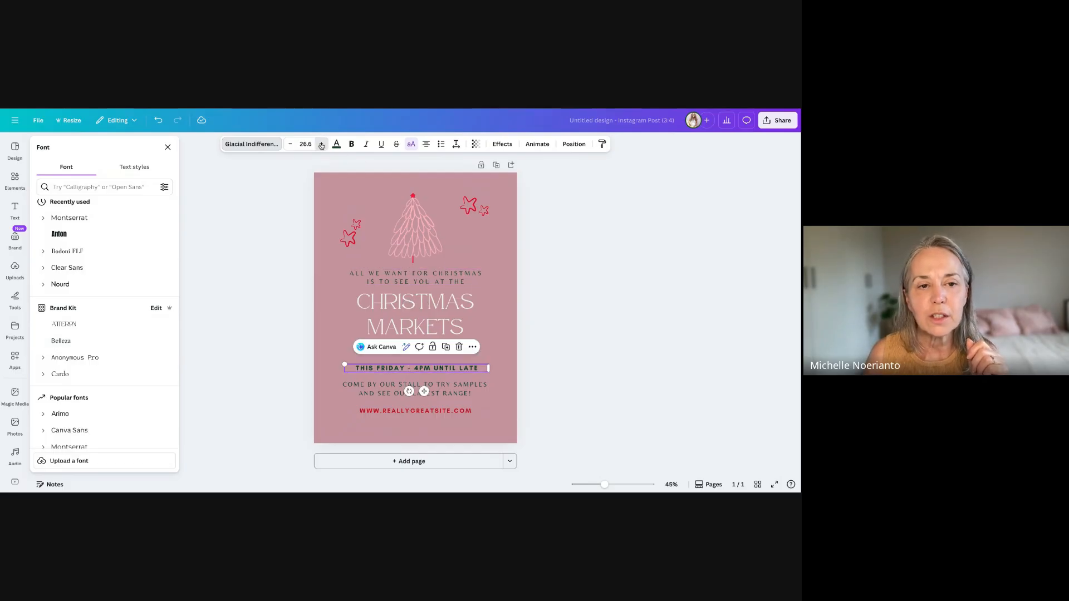
pyautogui.click(322, 144)
pyautogui.click(321, 144)
pyautogui.click(321, 144)
pyautogui.click(321, 145)
pyautogui.click(321, 144)
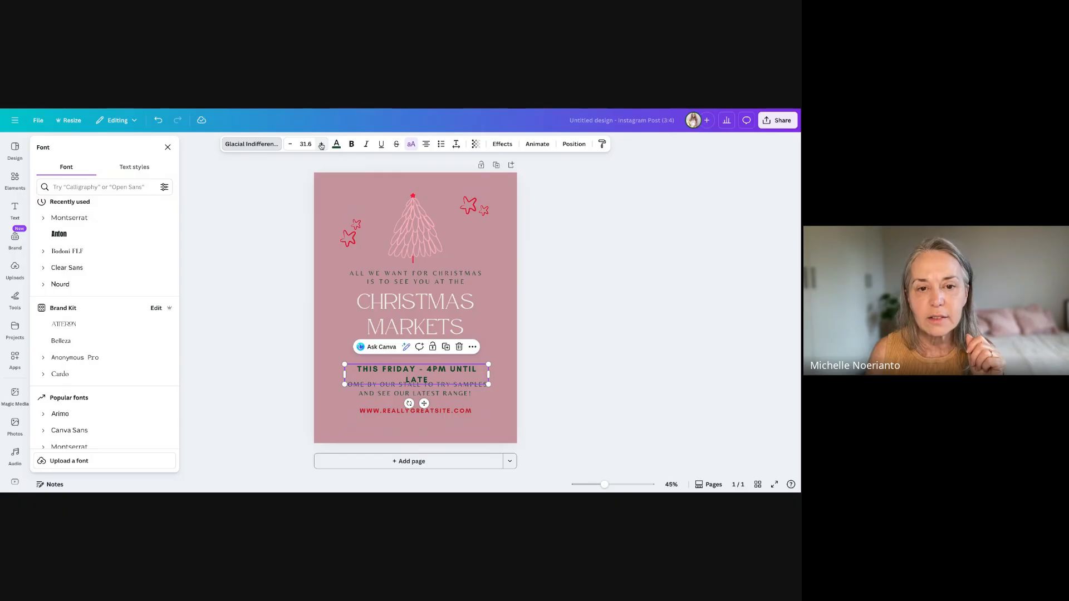
pyautogui.click(290, 144)
# Step: Increase the font size of the "ALL WE WANT FOR CHRISTMAS IS TO SEE YOU AT THE" text to 28
pyautogui.click(435, 273)
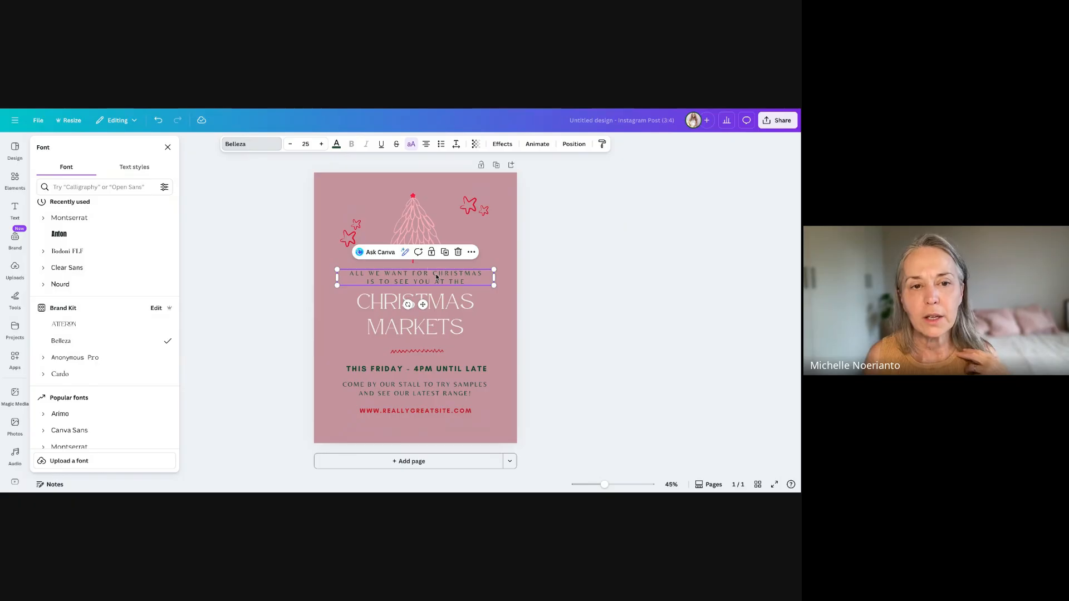
pyautogui.click(322, 144)
pyautogui.click(321, 144)
pyautogui.click(322, 144)
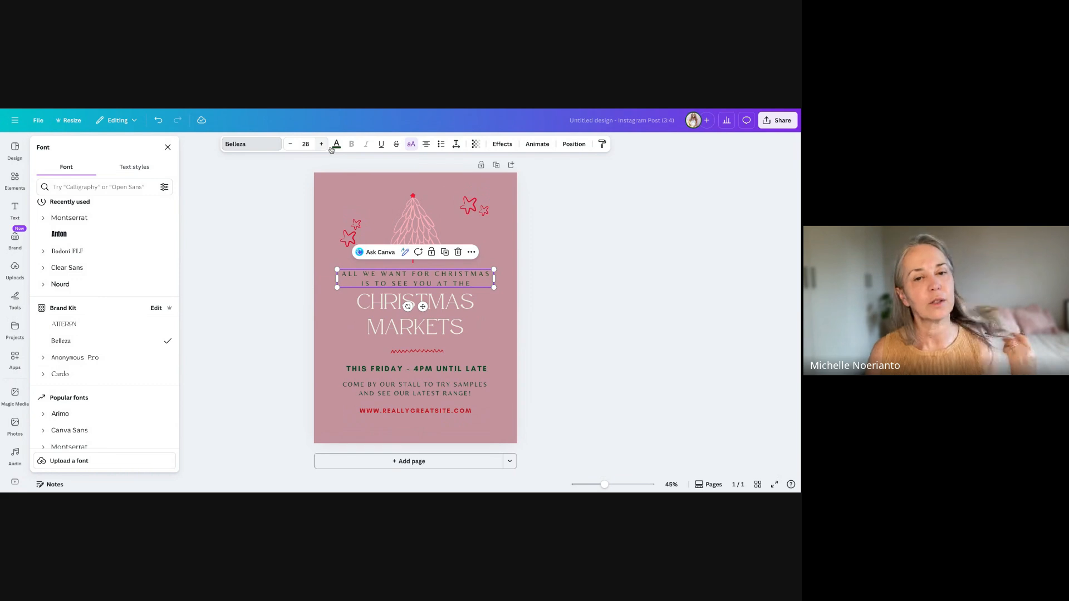
# Step: Shrink the Christmas tree slightly and recentre it above the introductory text
pyautogui.click(417, 222)
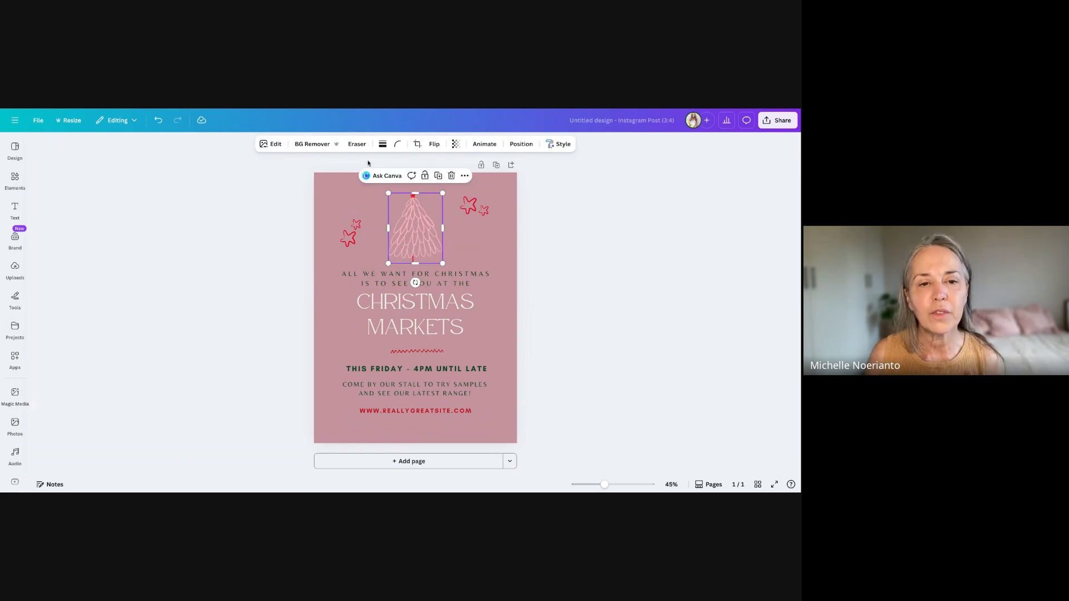
pyautogui.moveTo(443, 194); pyautogui.dragTo(435, 203)
pyautogui.click(463, 240)
pyautogui.moveTo(416, 241); pyautogui.dragTo(419, 236)
pyautogui.click(472, 238)
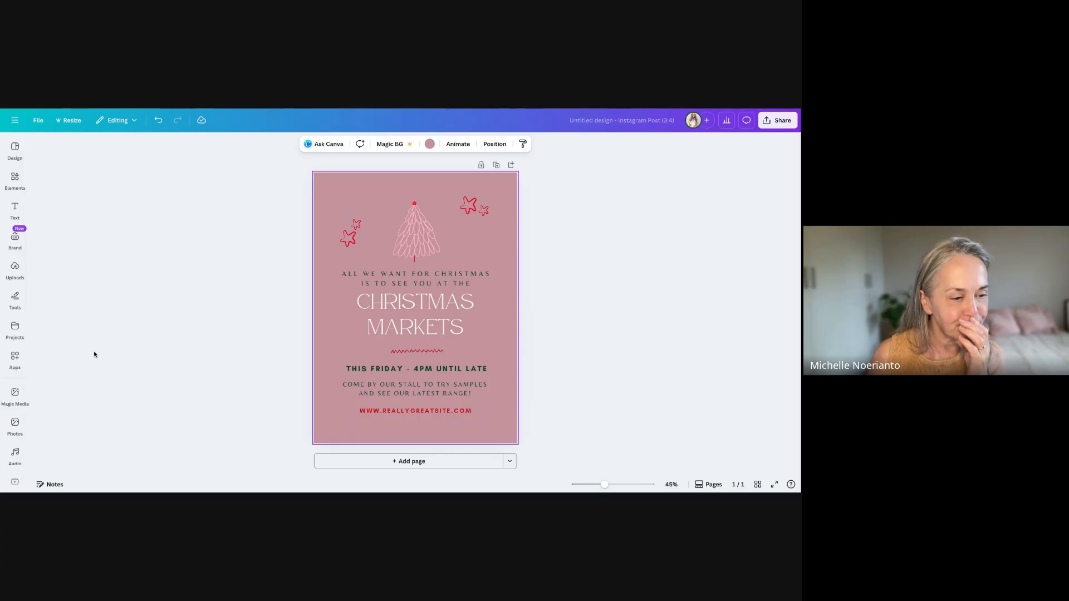
pyautogui.click(16, 424)
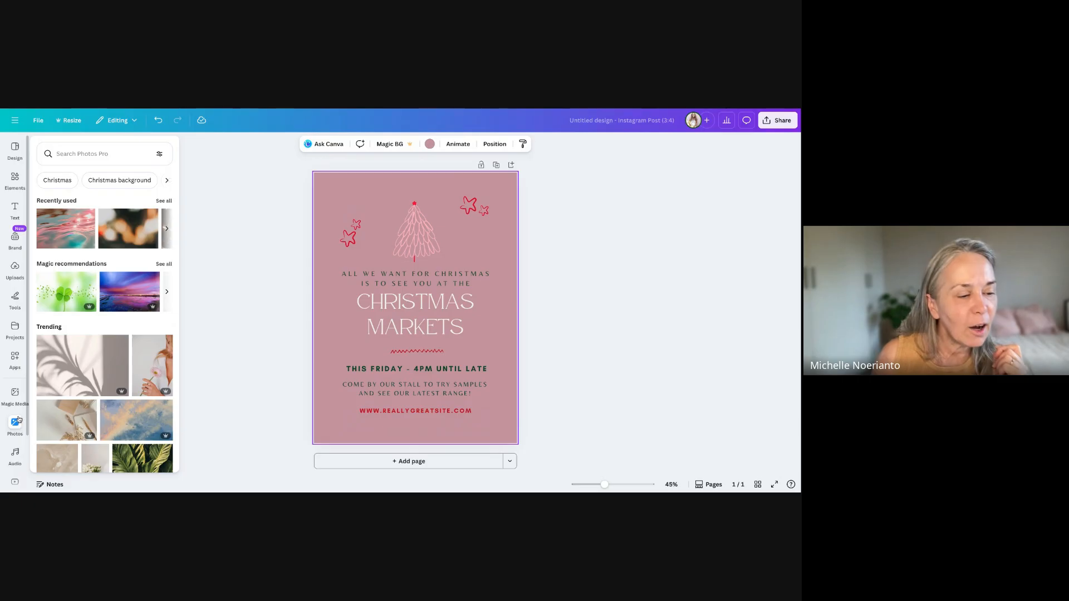
pyautogui.click(15, 394)
pyautogui.click(15, 359)
pyautogui.click(17, 297)
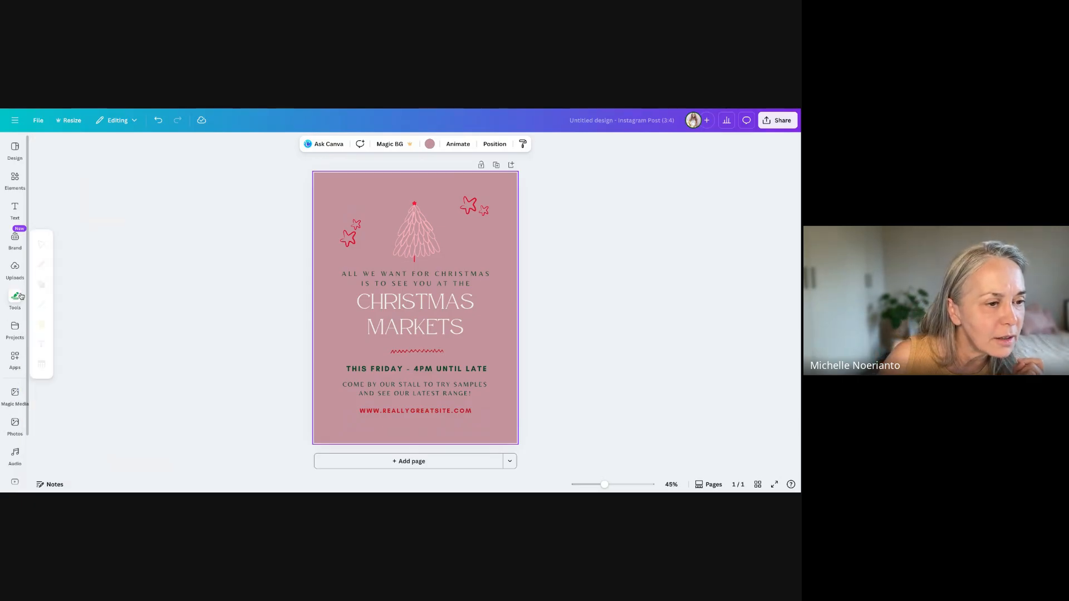
# Step: Insert the Brand Kit logo with the pale peach background and shrink it into the lower-left corner of the page
pyautogui.click(19, 238)
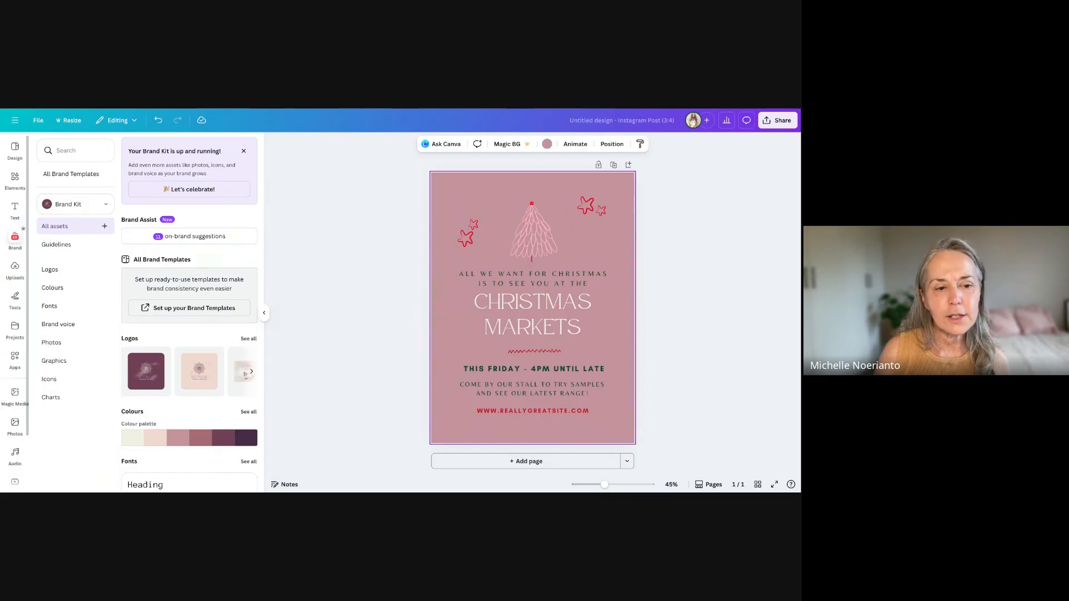
pyautogui.click(187, 376)
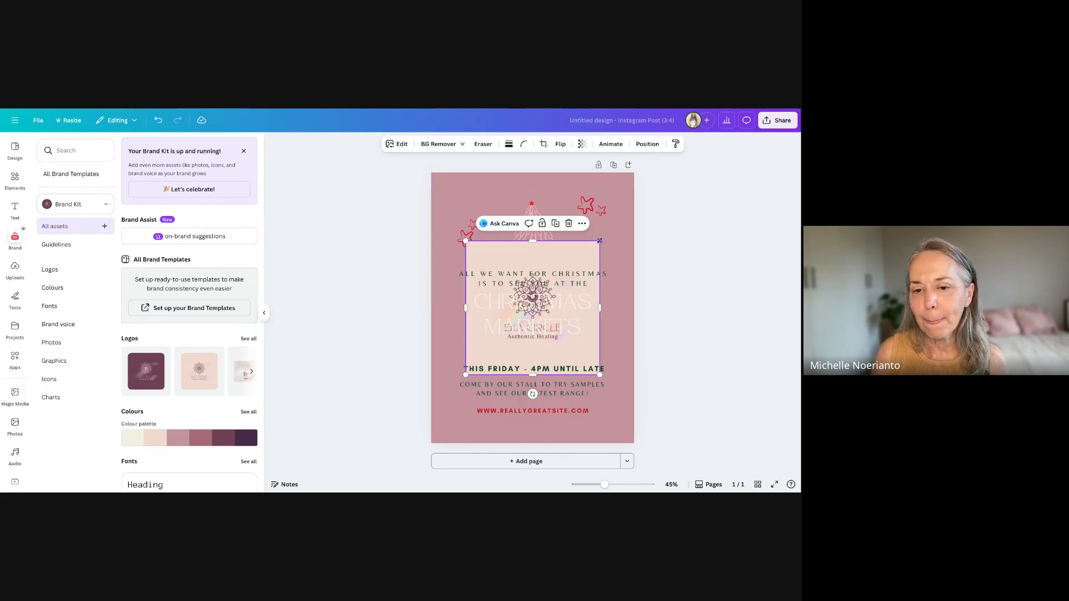
pyautogui.moveTo(599, 240); pyautogui.dragTo(540, 302)
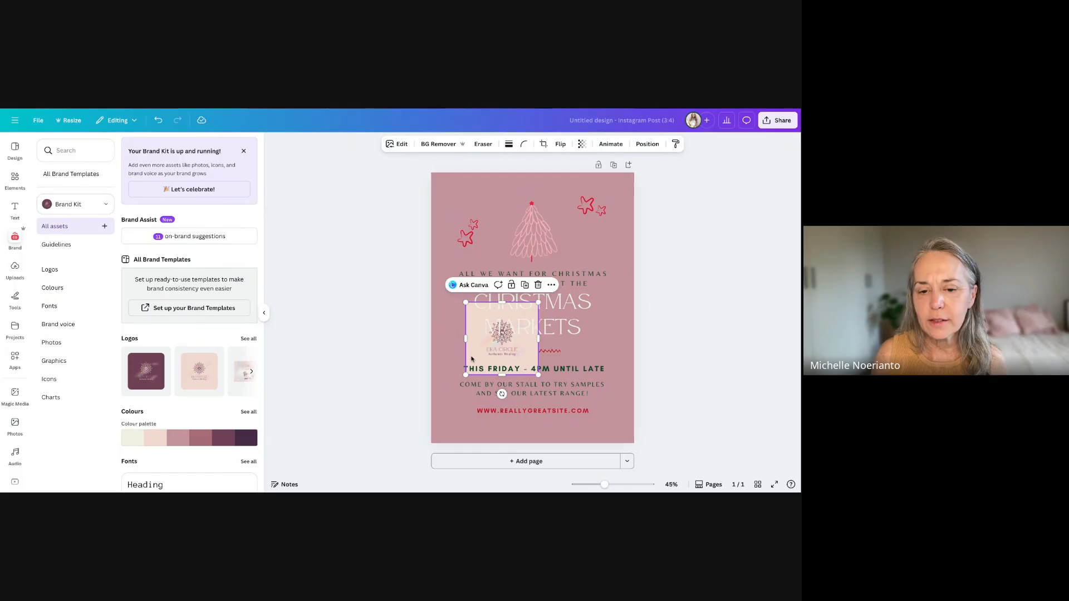
pyautogui.moveTo(471, 360); pyautogui.dragTo(430, 438)
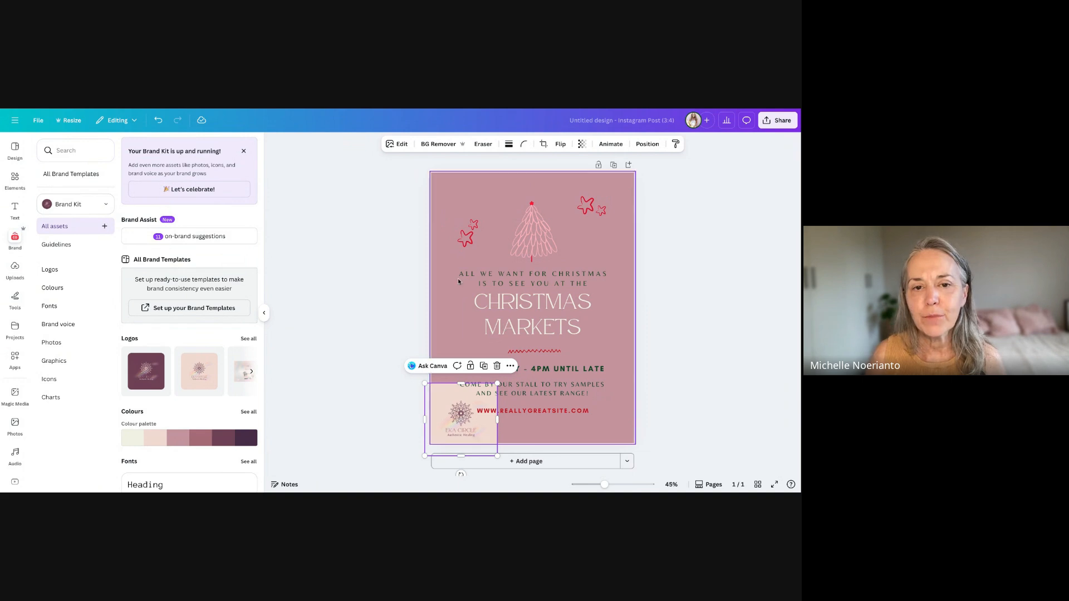
# Step: Remove the background from the logo in the lower-left corner of the page
pyautogui.click(398, 145)
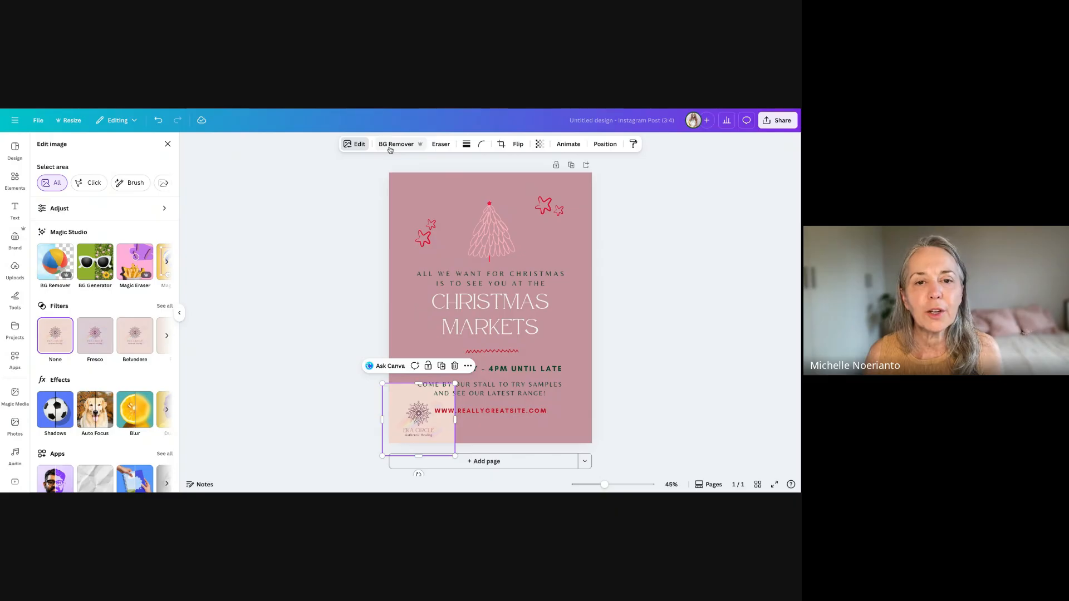
pyautogui.click(388, 145)
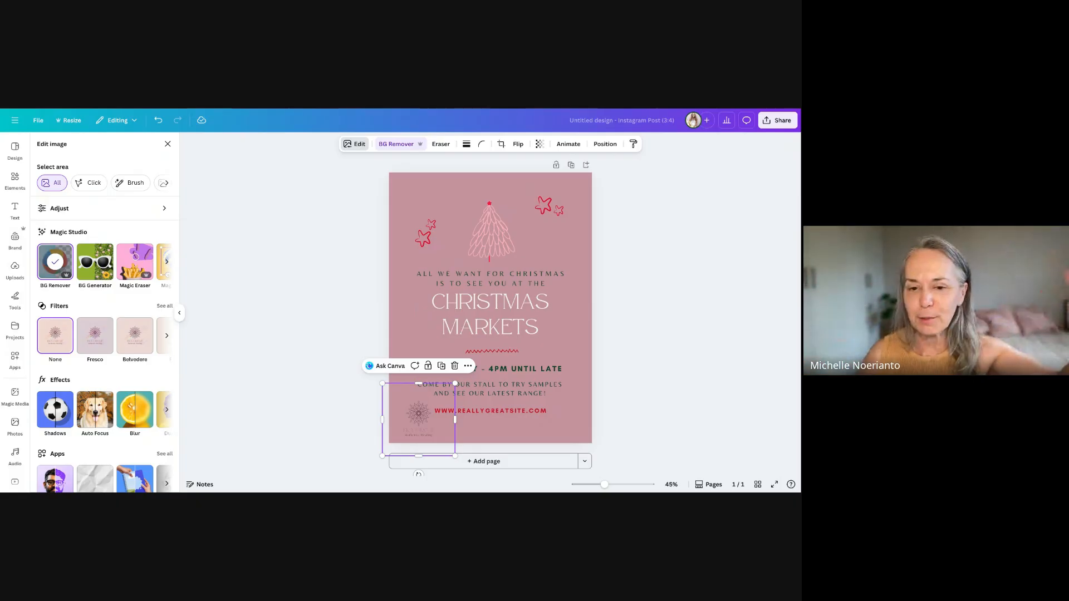
pyautogui.click(483, 160)
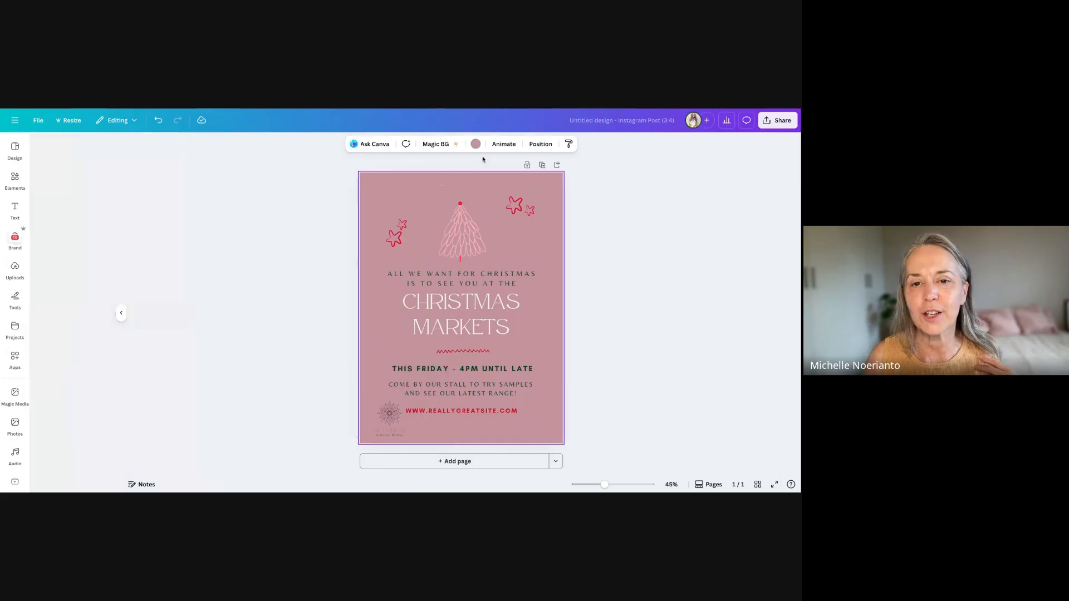
# Step: Recolour the page background, trying the Brand Kit's plum fifth colour and settling on its pale peach second colour
pyautogui.click(548, 144)
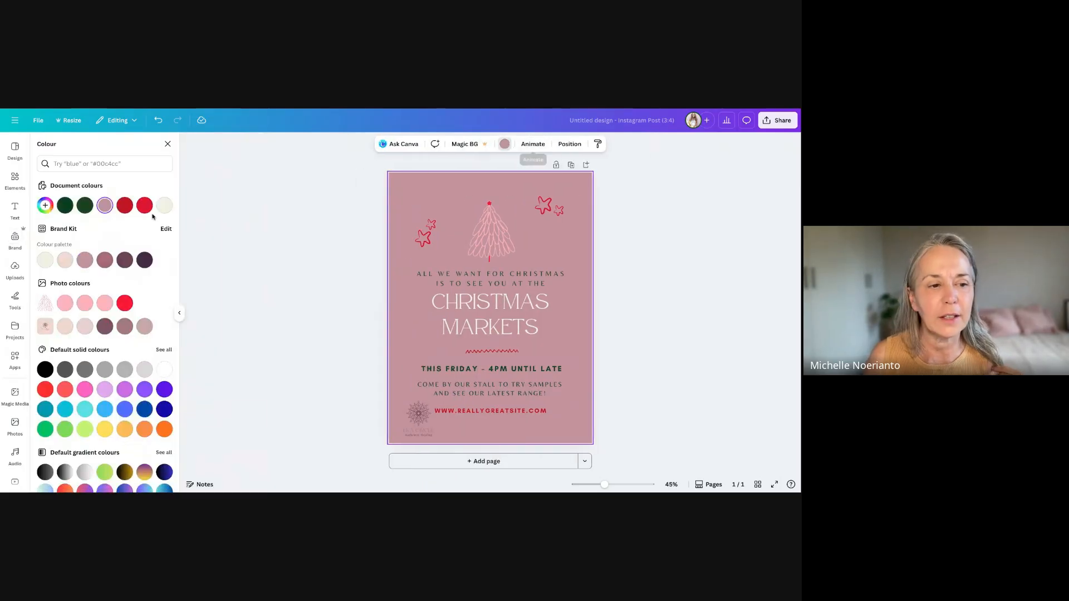
pyautogui.click(126, 261)
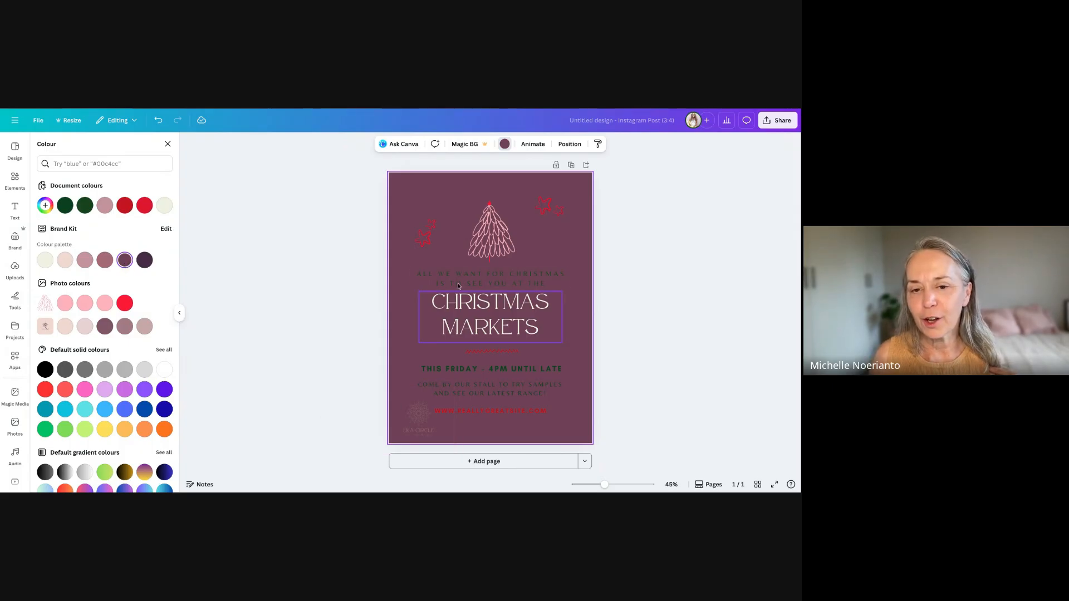
pyautogui.click(505, 147)
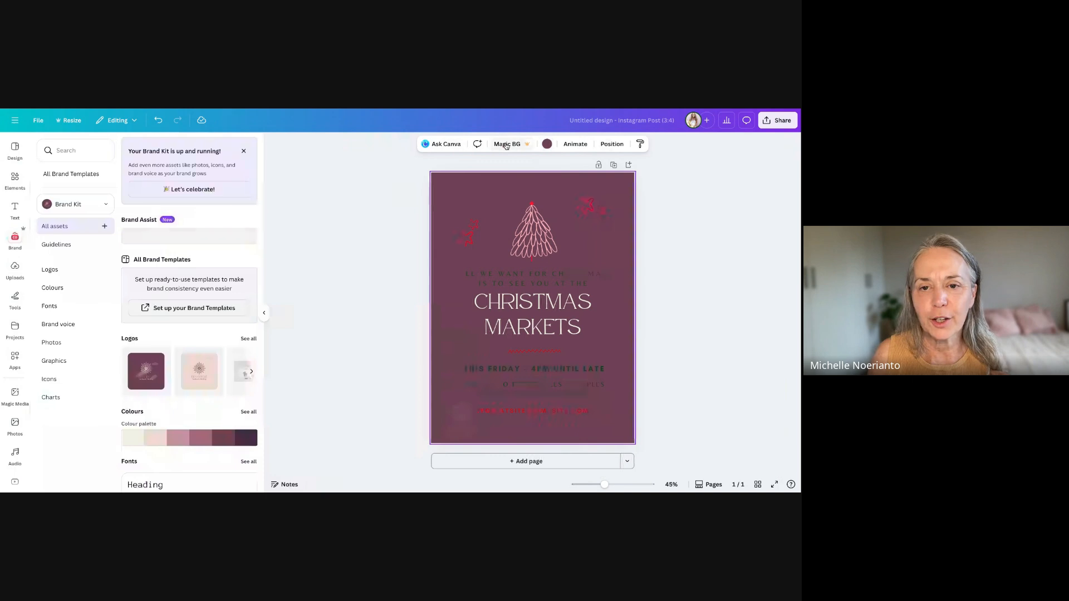
pyautogui.click(548, 144)
pyautogui.click(65, 260)
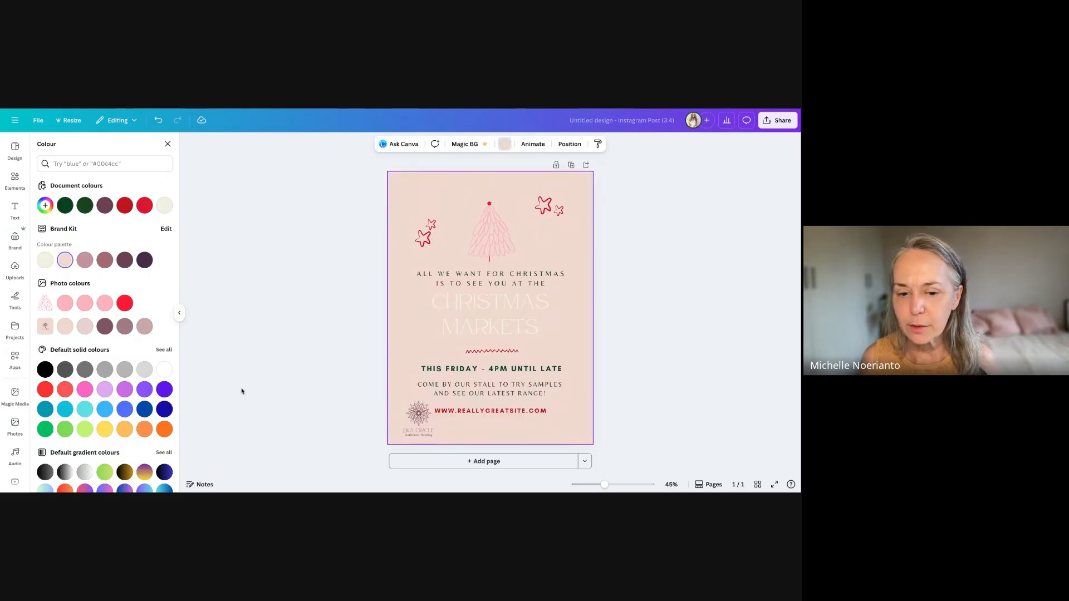
# Step: Nudge the logo slightly closer to the page's left edge and a little higher
pyautogui.click(418, 423)
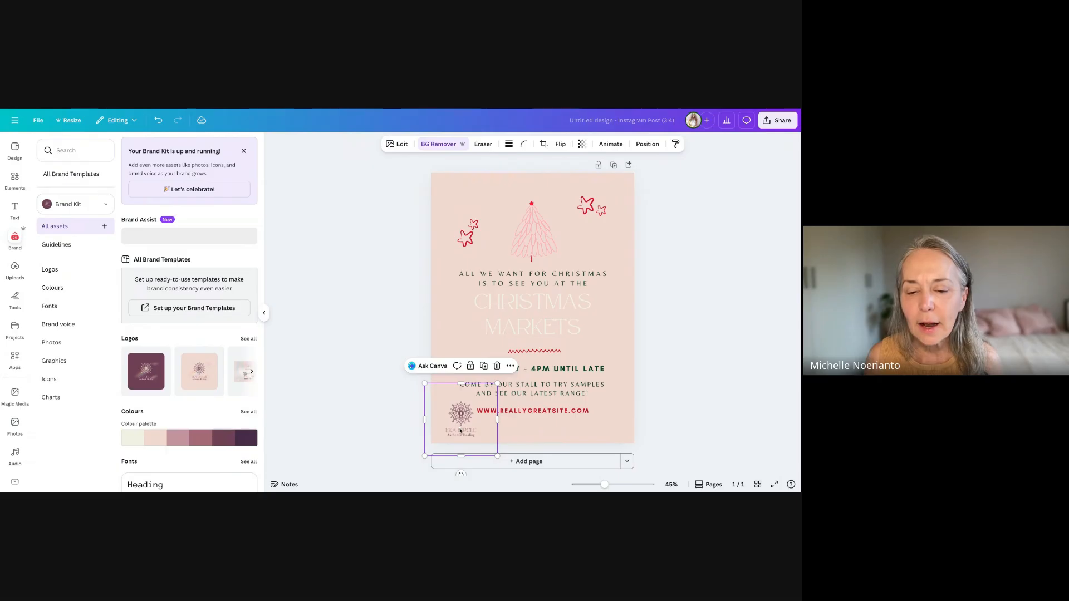
pyautogui.moveTo(459, 430); pyautogui.dragTo(460, 427)
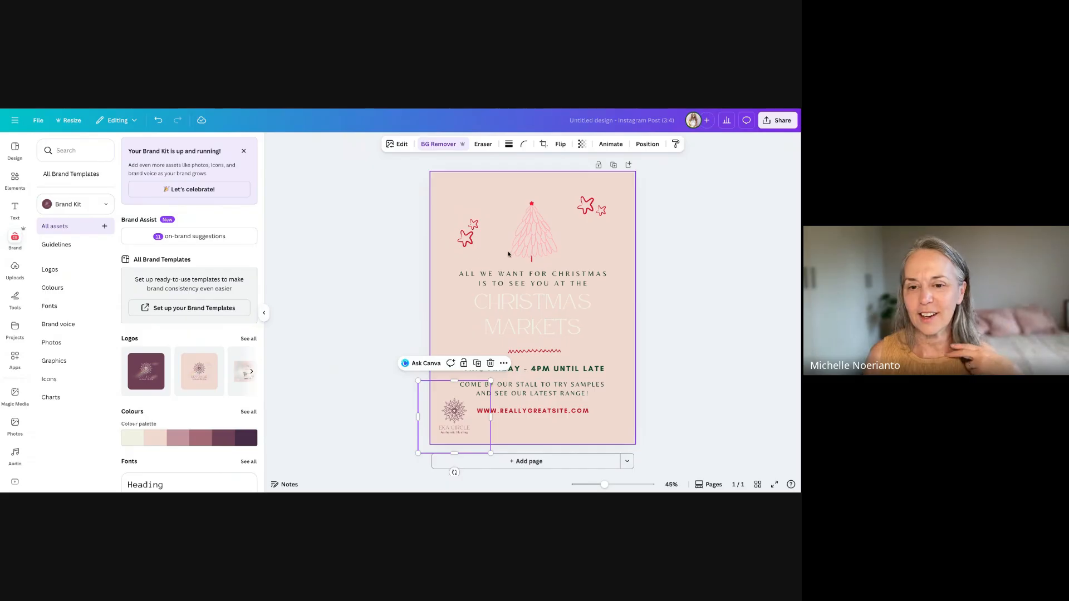
# Step: Set the text colour of the "CHRISTMAS MARKETS" heading to the plum fifth colour of the Brand Kit palette
pyautogui.click(539, 314)
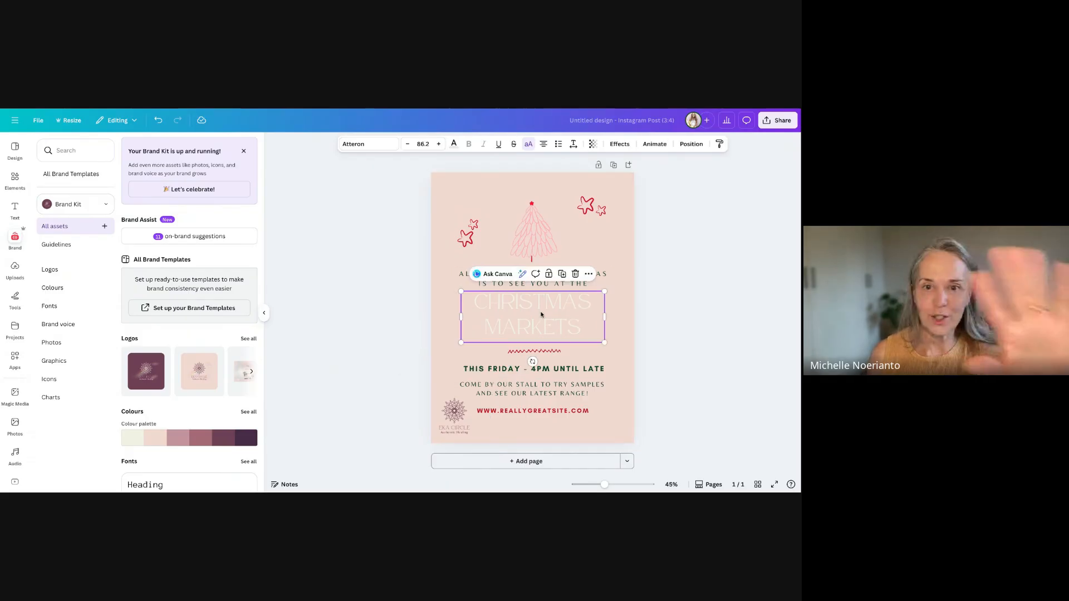
pyautogui.click(454, 144)
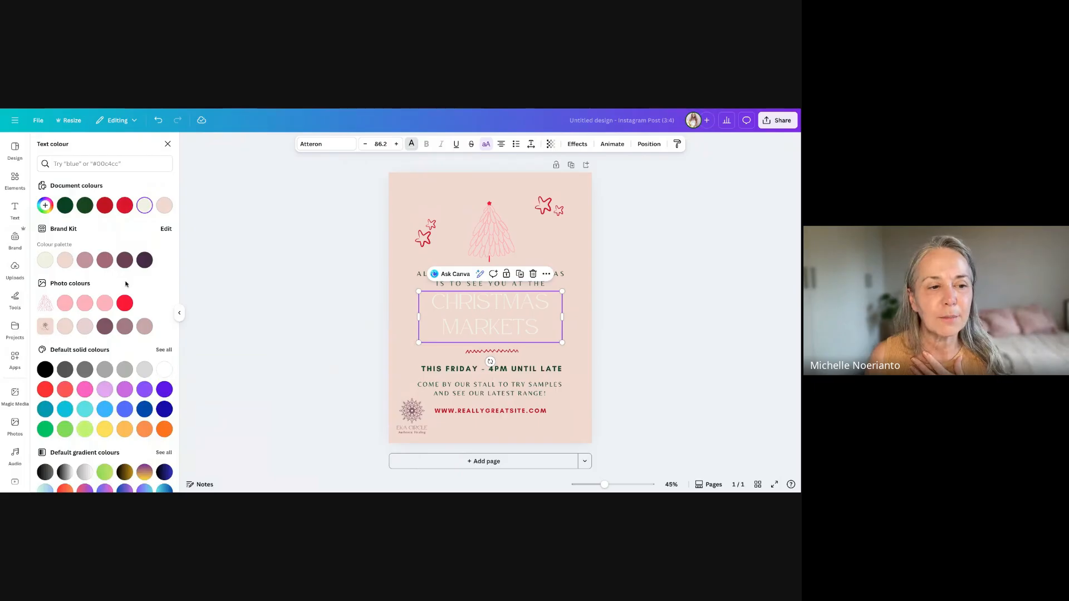
pyautogui.click(125, 260)
# Step: Enlarge the Christmas tree and recentre it above the introductory text
pyautogui.click(475, 239)
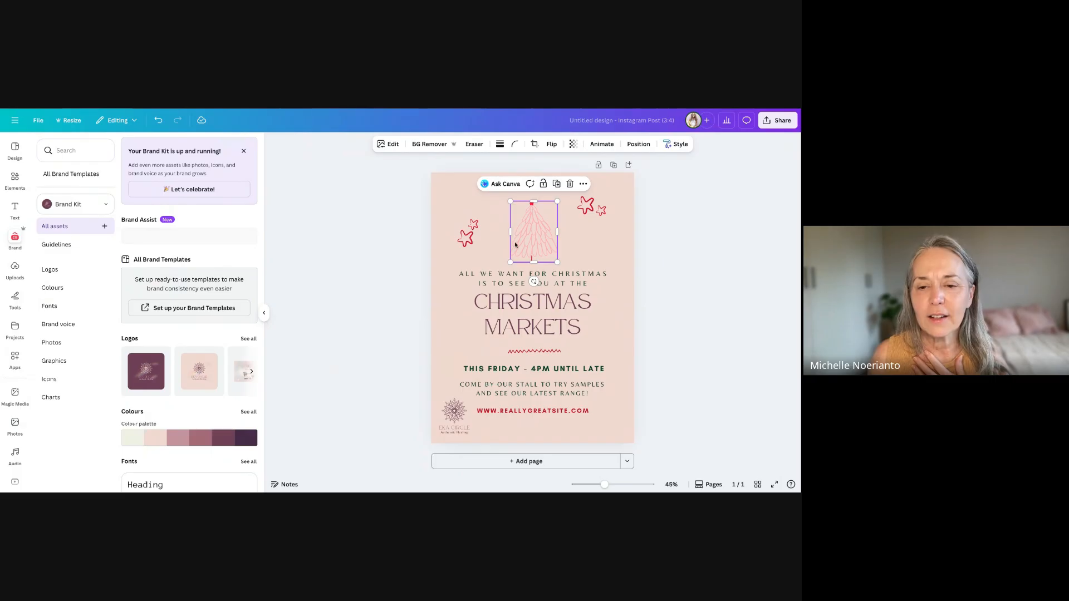
pyautogui.moveTo(511, 201); pyautogui.dragTo(484, 189)
pyautogui.moveTo(540, 234); pyautogui.dragTo(546, 235)
pyautogui.click(589, 241)
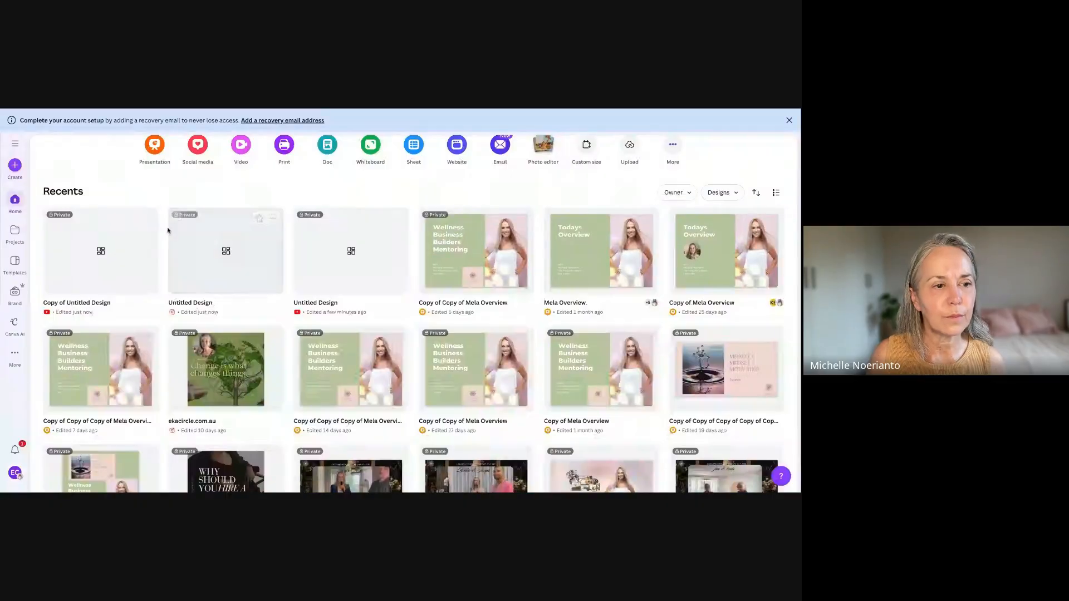
# Step: Make a copy of the "Copy of Copy of Mela Overview" presentation edited 27 days ago and open the new copy
pyautogui.click(147, 219)
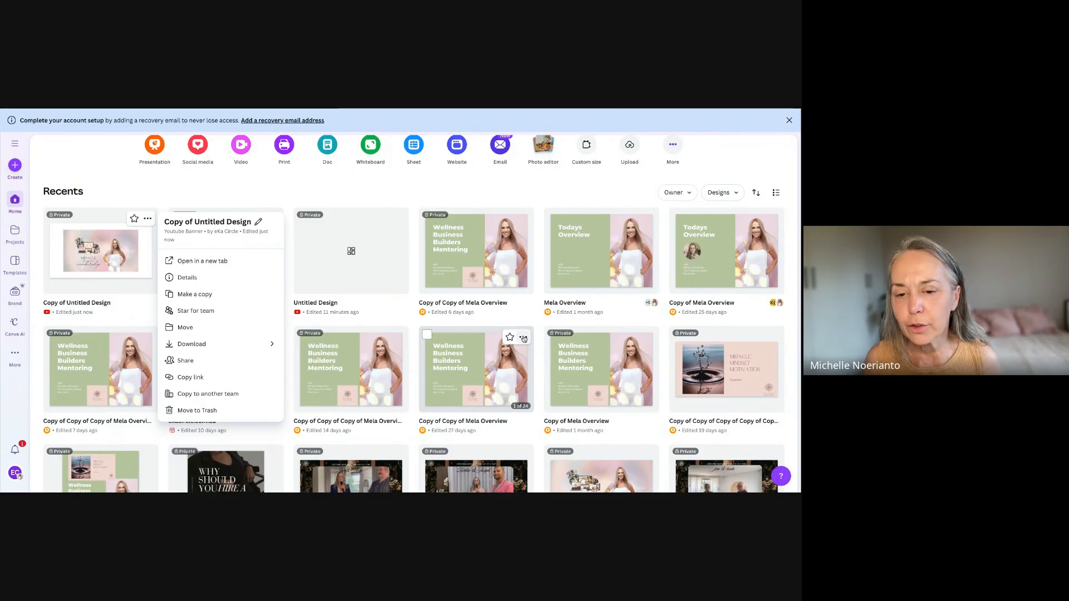
pyautogui.click(524, 338)
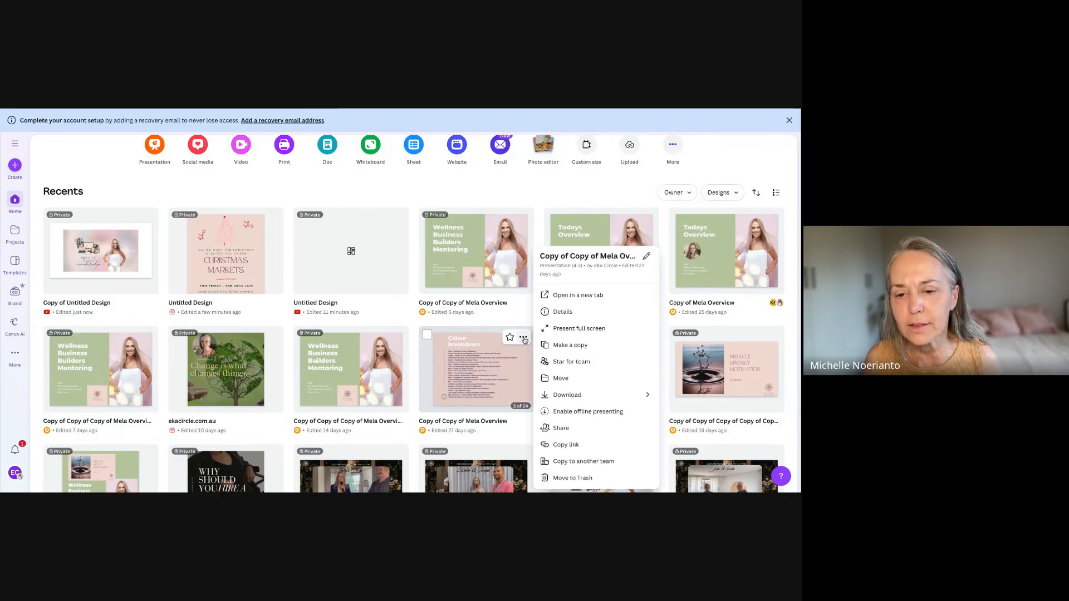
pyautogui.click(558, 347)
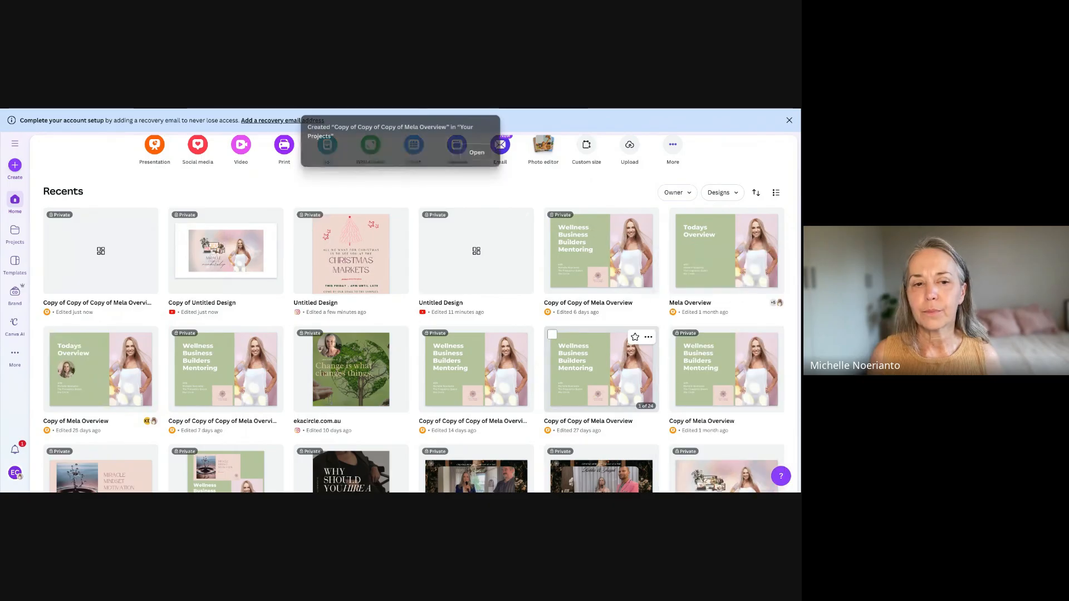
pyautogui.click(473, 154)
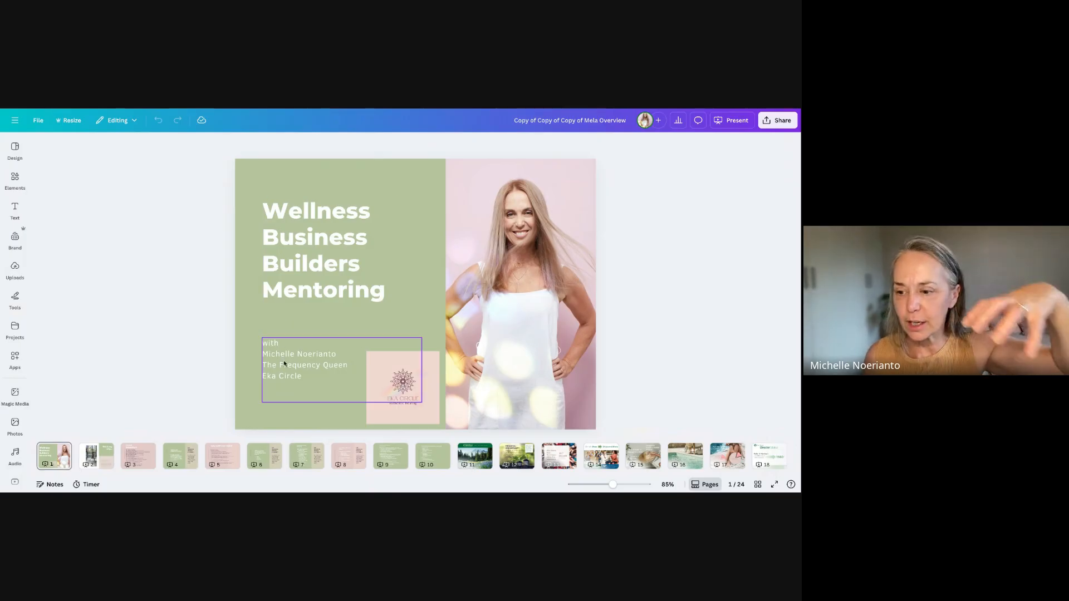
# Step: Add the trending stock photo of a woman holding a pink flower to page 2, over the existing singing-bowls photo
pyautogui.click(105, 457)
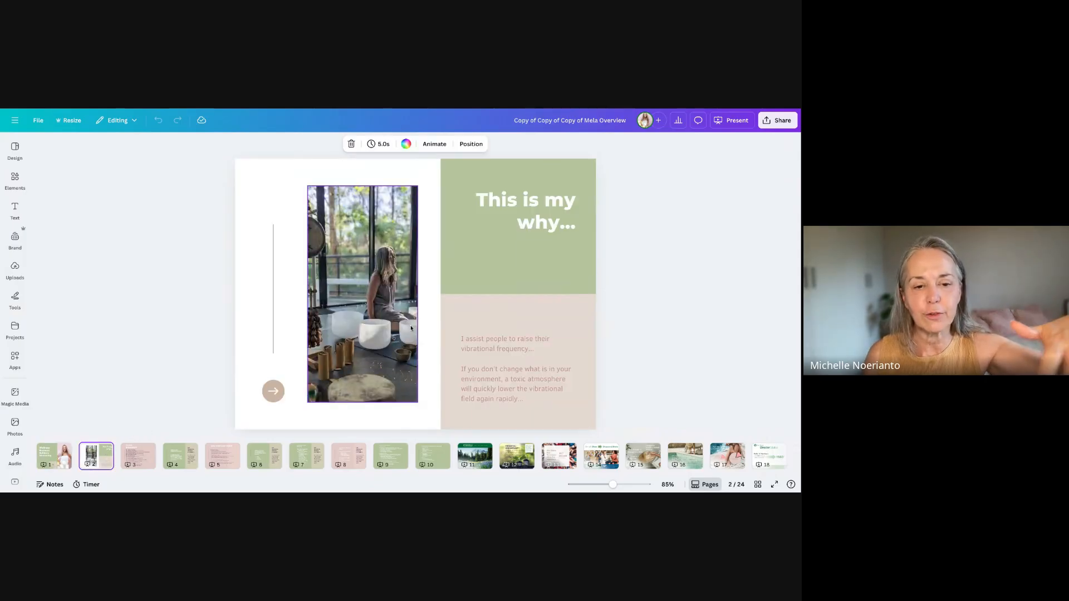
pyautogui.click(324, 192)
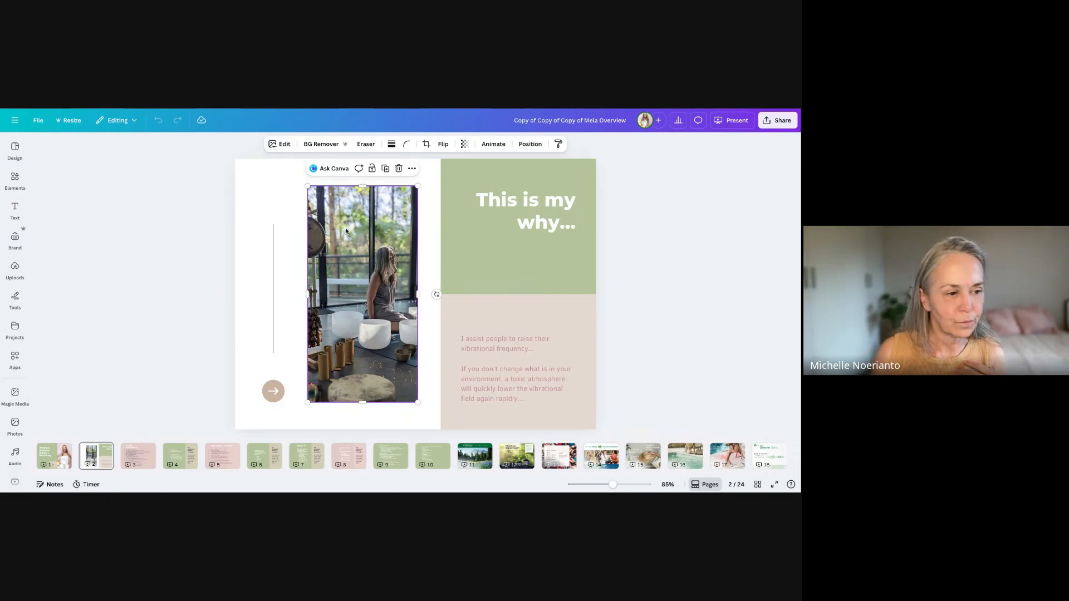
pyautogui.click(15, 424)
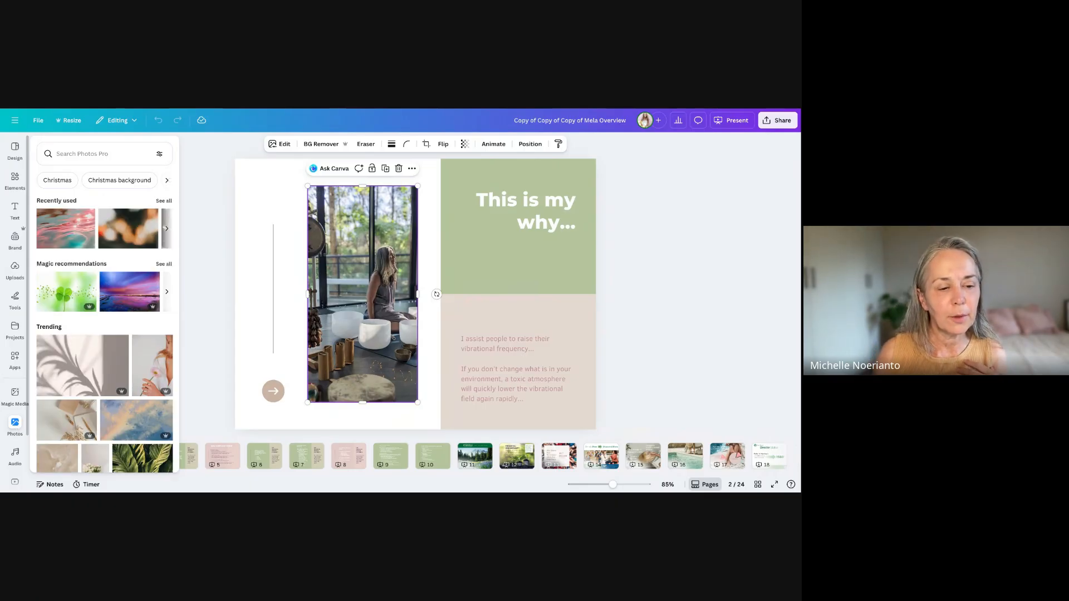
pyautogui.click(138, 374)
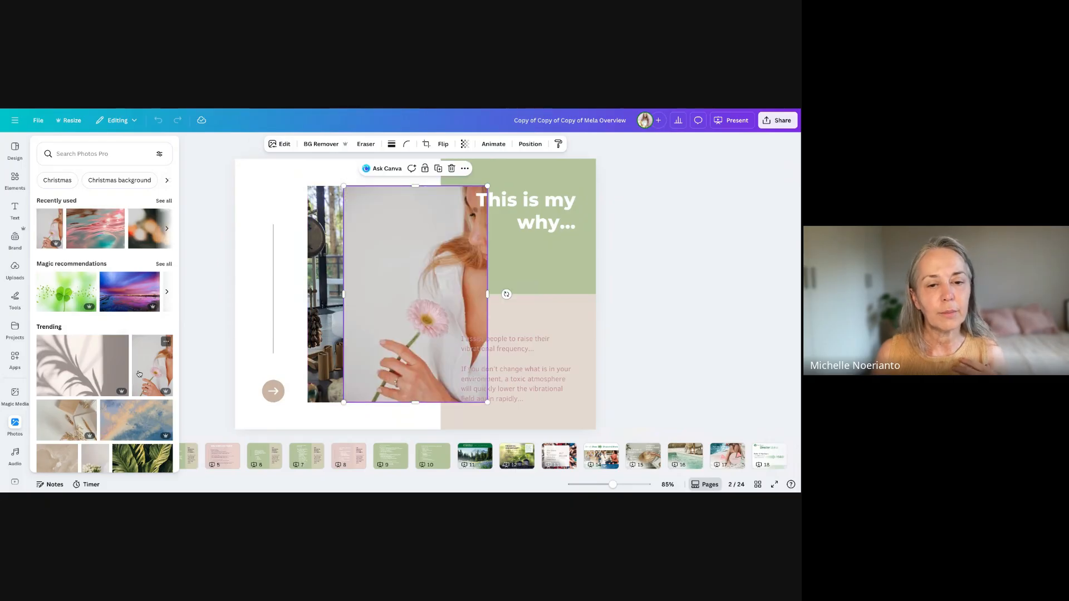
pyautogui.moveTo(419, 299); pyautogui.dragTo(379, 301)
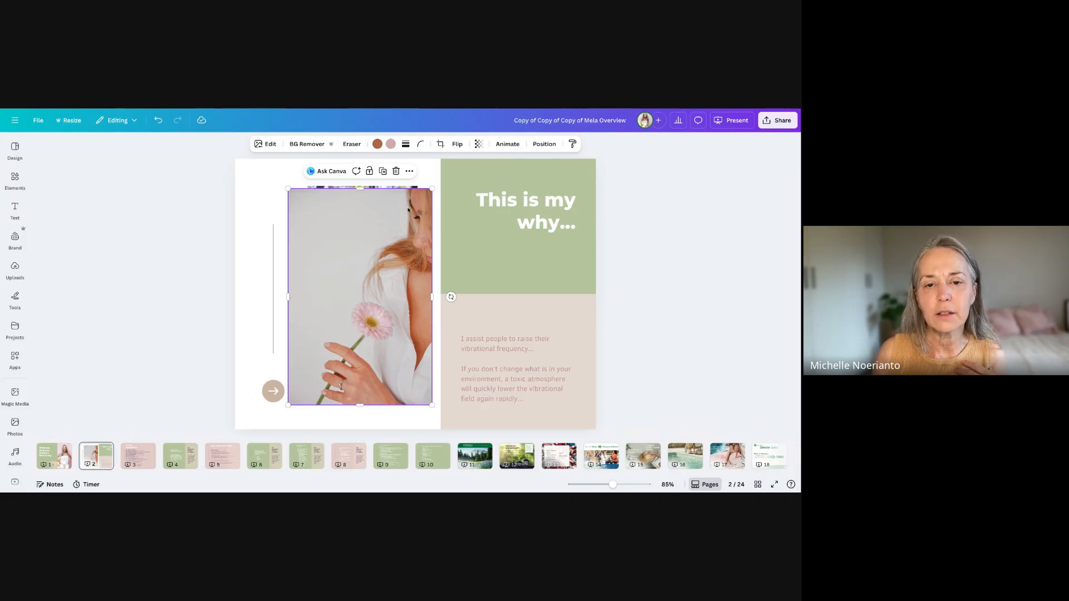
# Step: Delete the singing-bowls photo from page 2 and shrink the flower photo to fit between the vertical line and the green panel
pyautogui.moveTo(407, 209)
pyautogui.mouseDown()
pyautogui.moveTo(323, 192)
pyautogui.moveTo(387, 199)
pyautogui.moveTo(362, 202)
pyautogui.moveTo(409, 219)
pyautogui.mouseUp()
pyautogui.press('Delete')
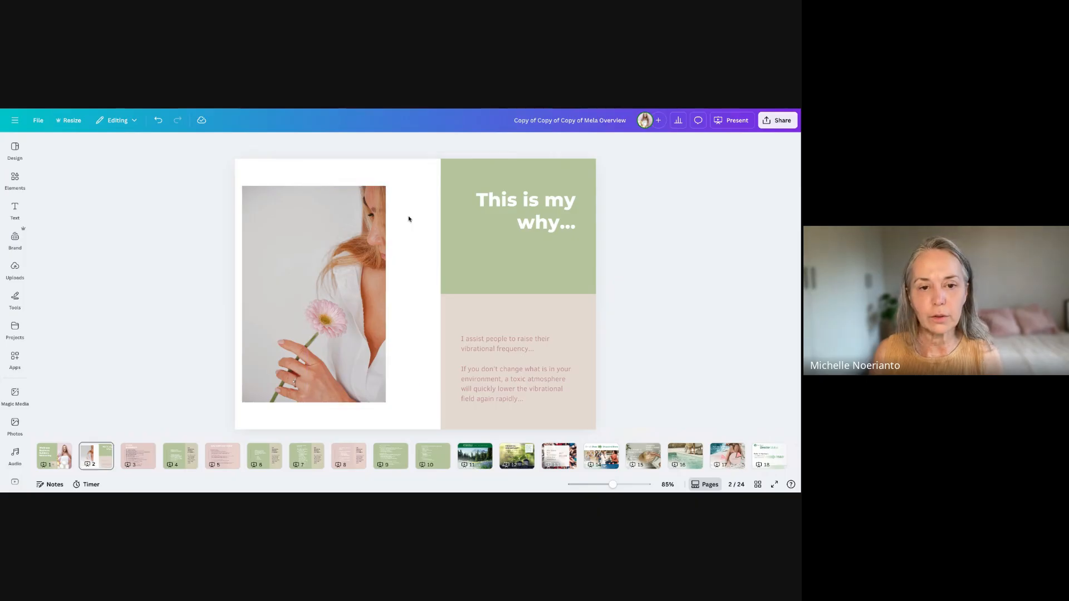
pyautogui.moveTo(293, 200)
pyautogui.mouseDown()
pyautogui.moveTo(336, 197)
pyautogui.moveTo(295, 189)
pyautogui.moveTo(306, 200)
pyautogui.mouseUp()
pyautogui.click(295, 175)
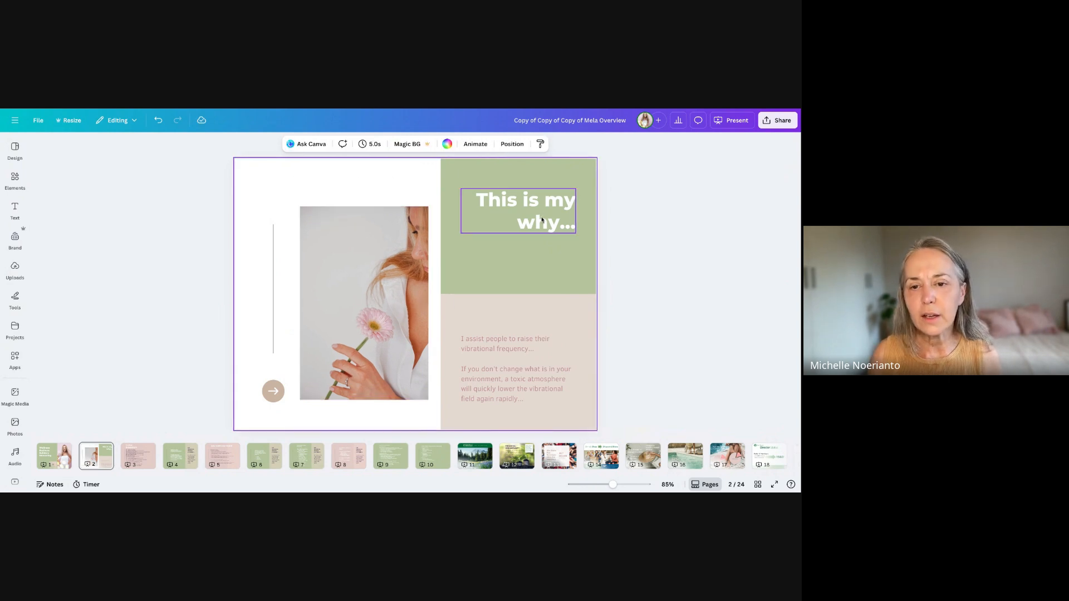
# Step: Replace the wording of the "This is my why..." heading on page 2 with "hello this is a test ..."
pyautogui.click(541, 220)
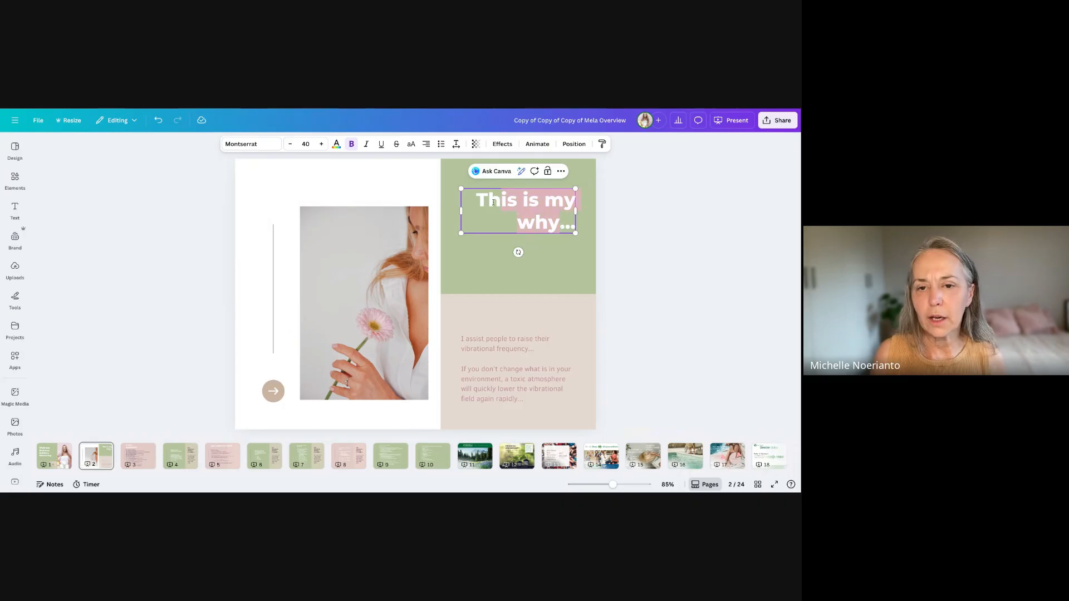
pyautogui.press('BackSpace')
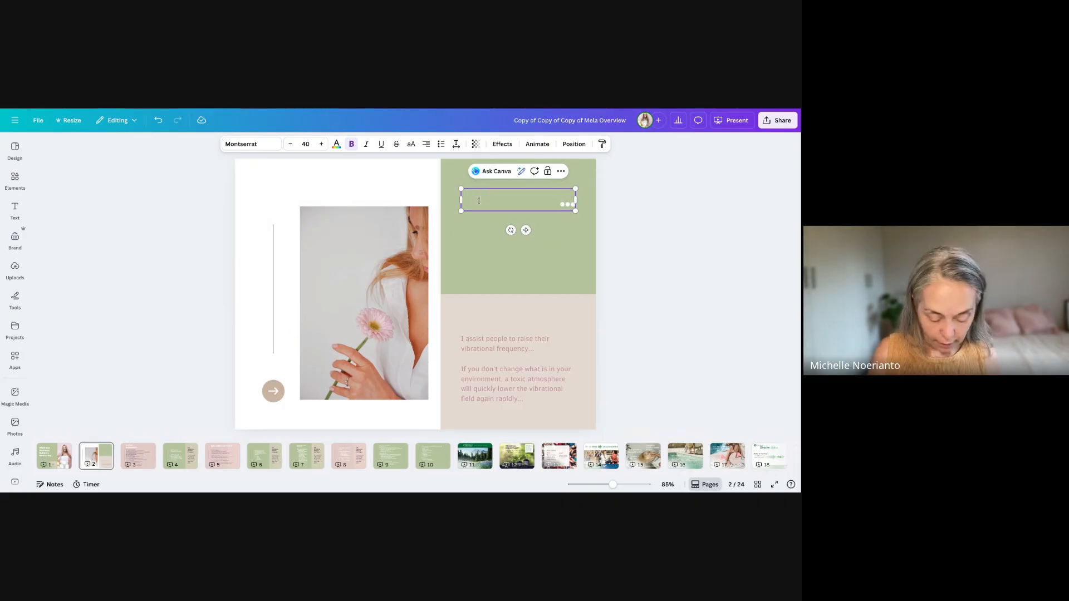
pyautogui.write('he;lo this is ')
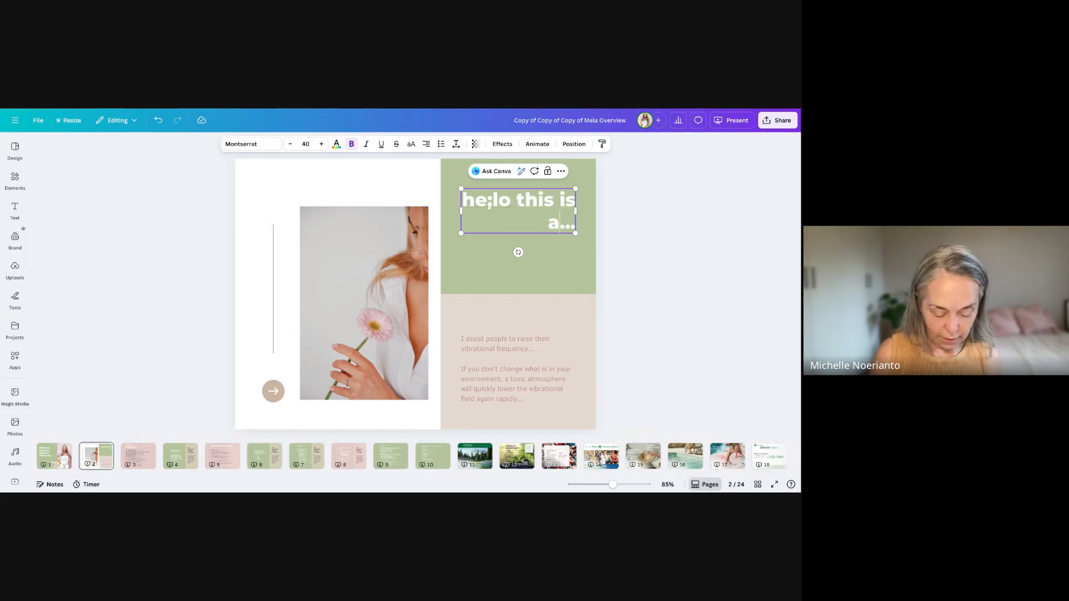
pyautogui.write('a test')
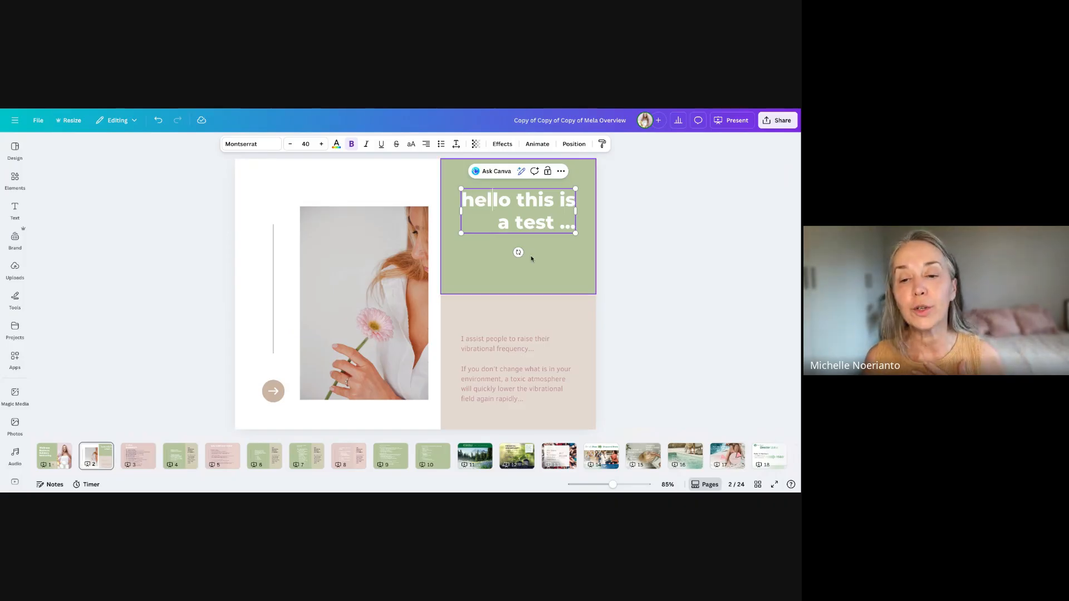
pyautogui.click(560, 265)
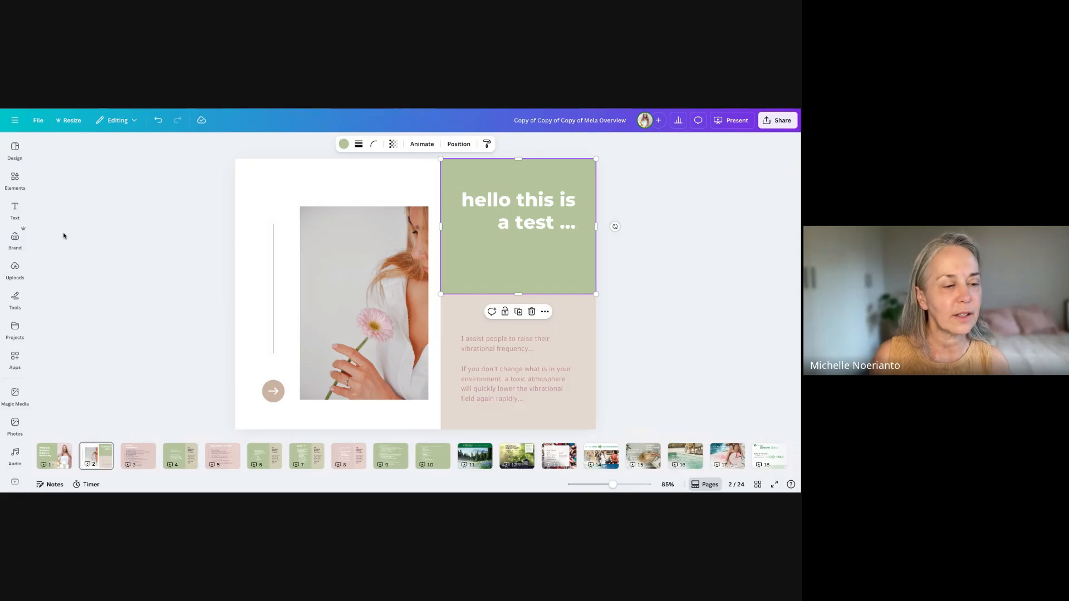
# Step: Return to page 1 and look through the available text, app, video, element, brand and audio content
pyautogui.scroll(2, 64, 237)
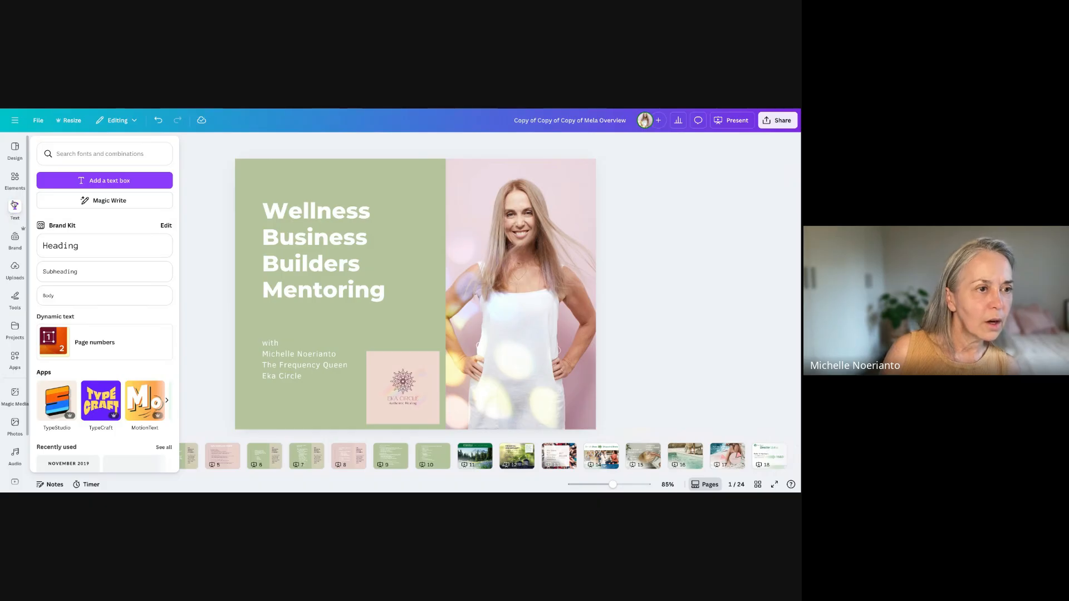
pyautogui.scroll(-2, 9, 334)
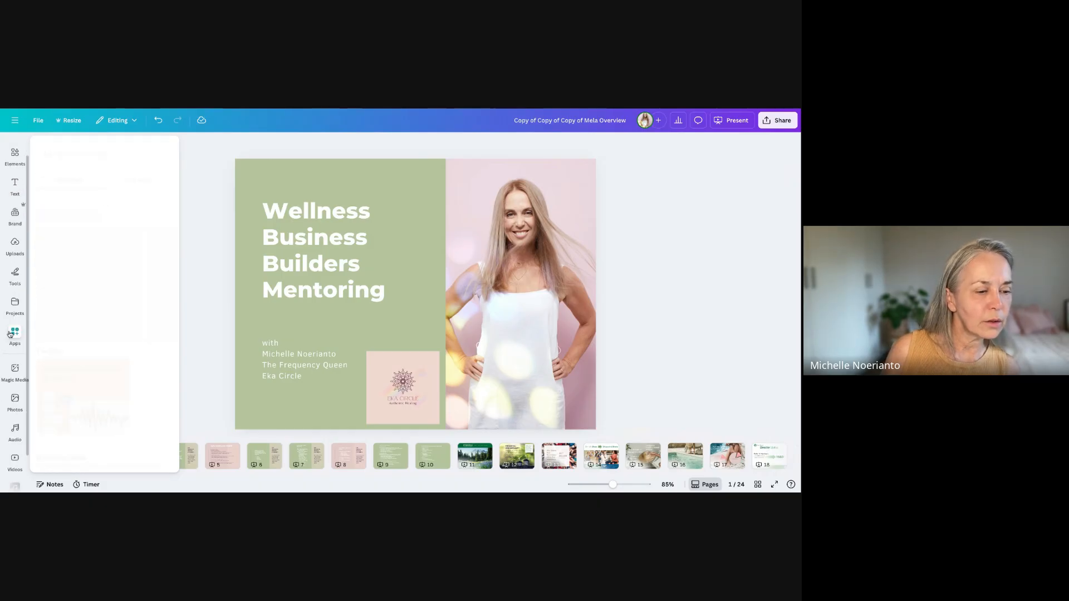
pyautogui.moveTo(15, 415)
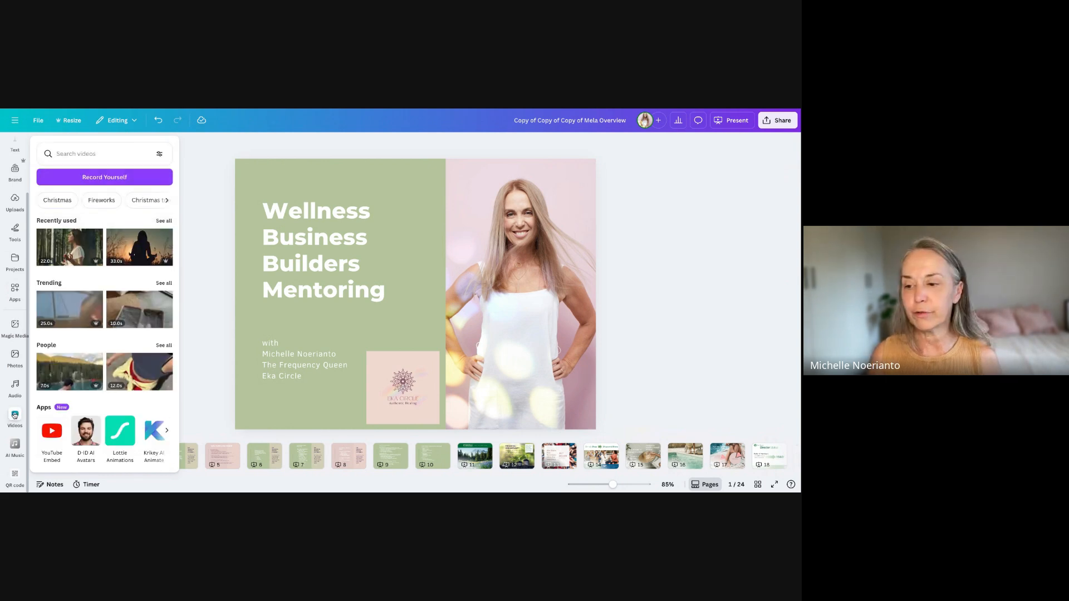
pyautogui.scroll(2, 15, 146)
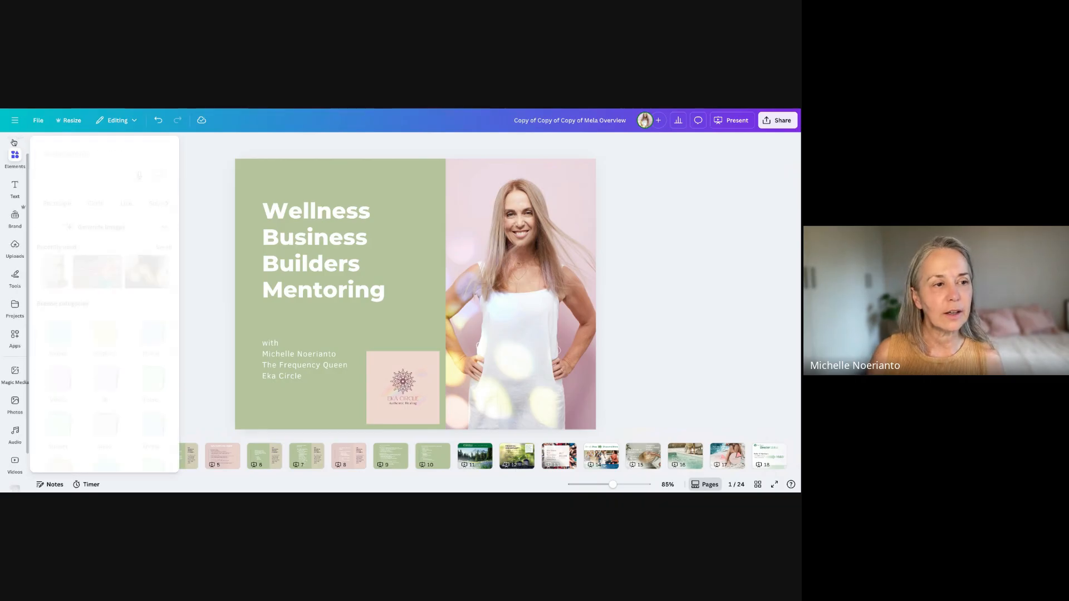
pyautogui.moveTo(14, 141)
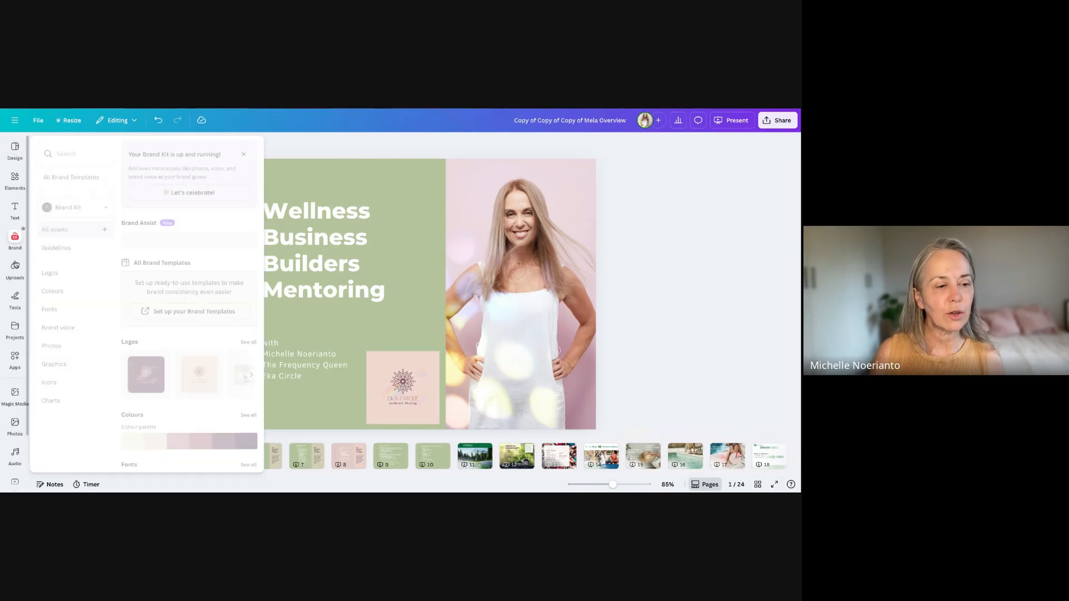
pyautogui.moveTo(12, 458)
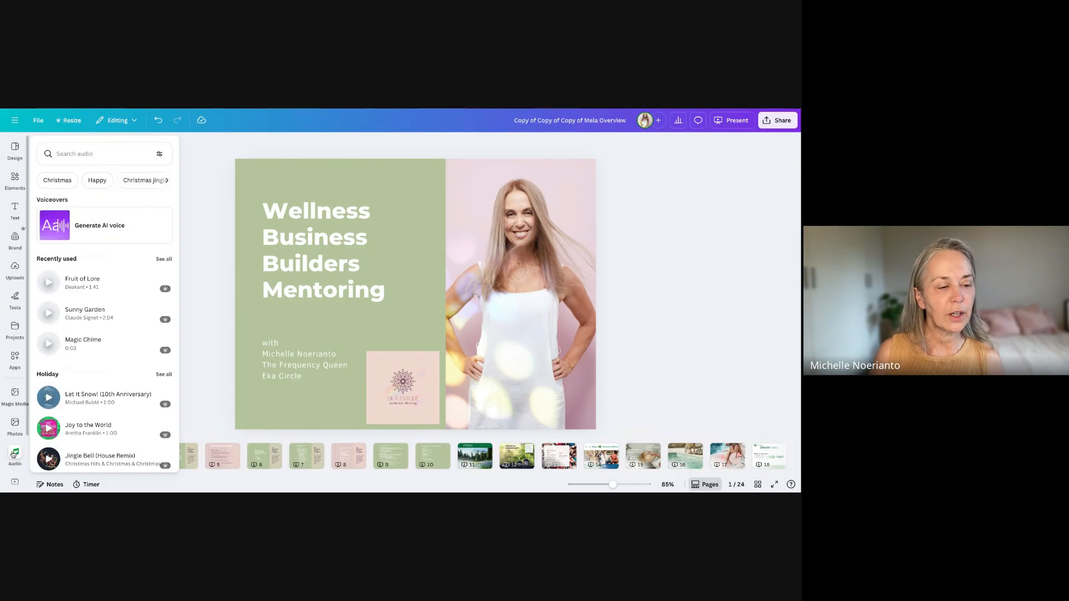
pyautogui.scroll(-2, 12, 458)
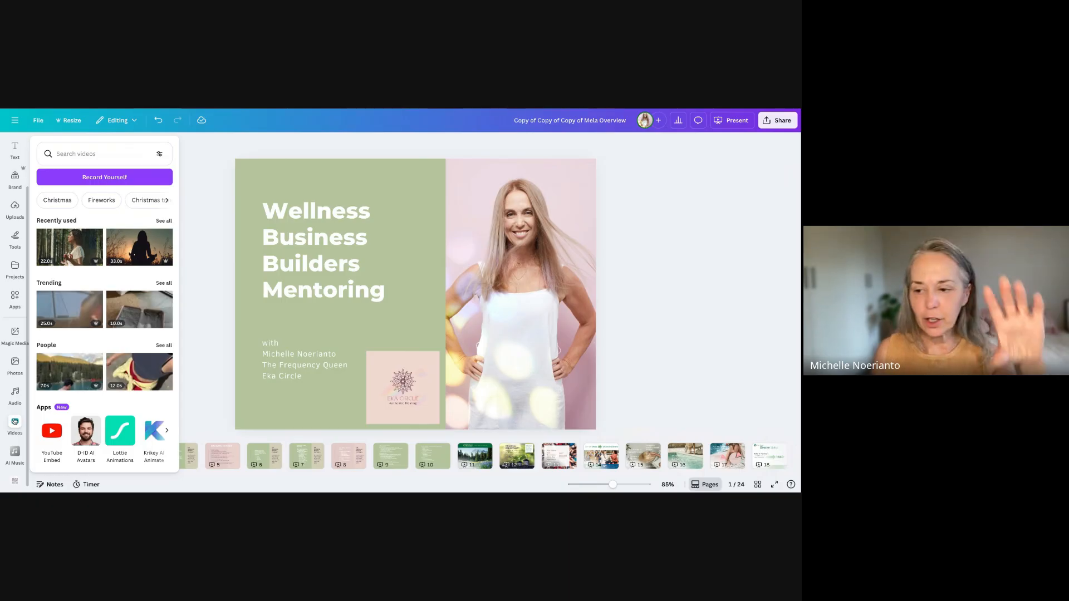
# Step: Start a self-recording on the presentation and place the round camera bubble near the top of page 1, beside the heading
pyautogui.click(100, 177)
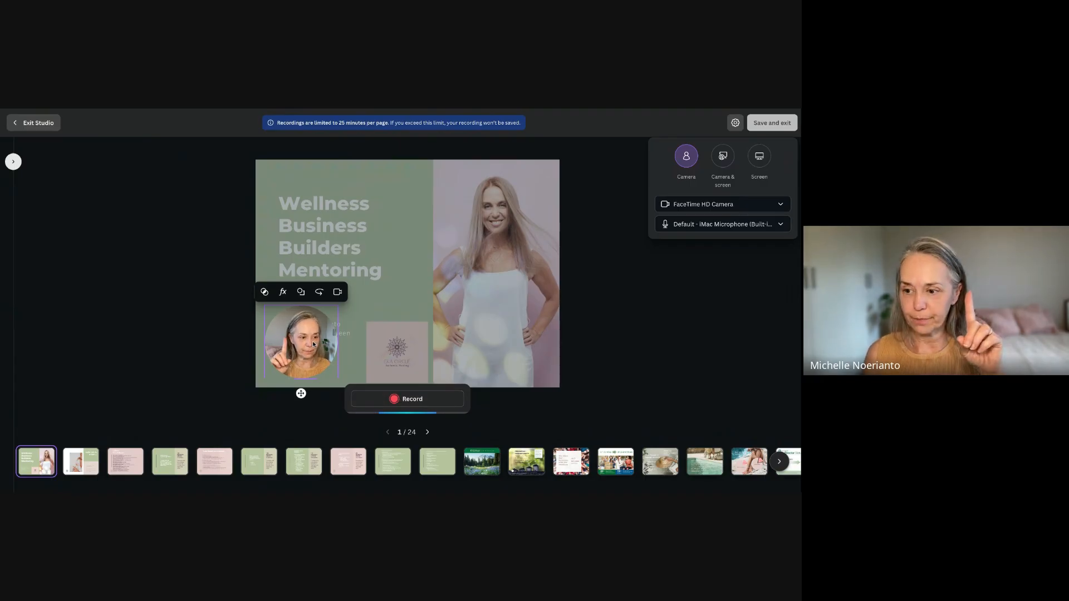
pyautogui.moveTo(313, 344); pyautogui.dragTo(409, 202)
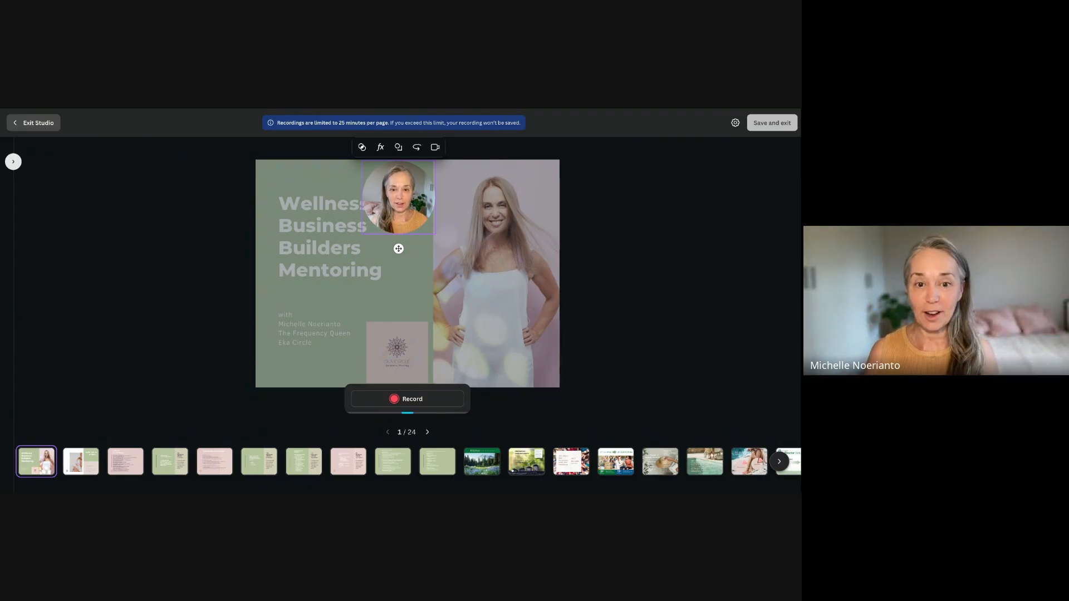
pyautogui.click(406, 195)
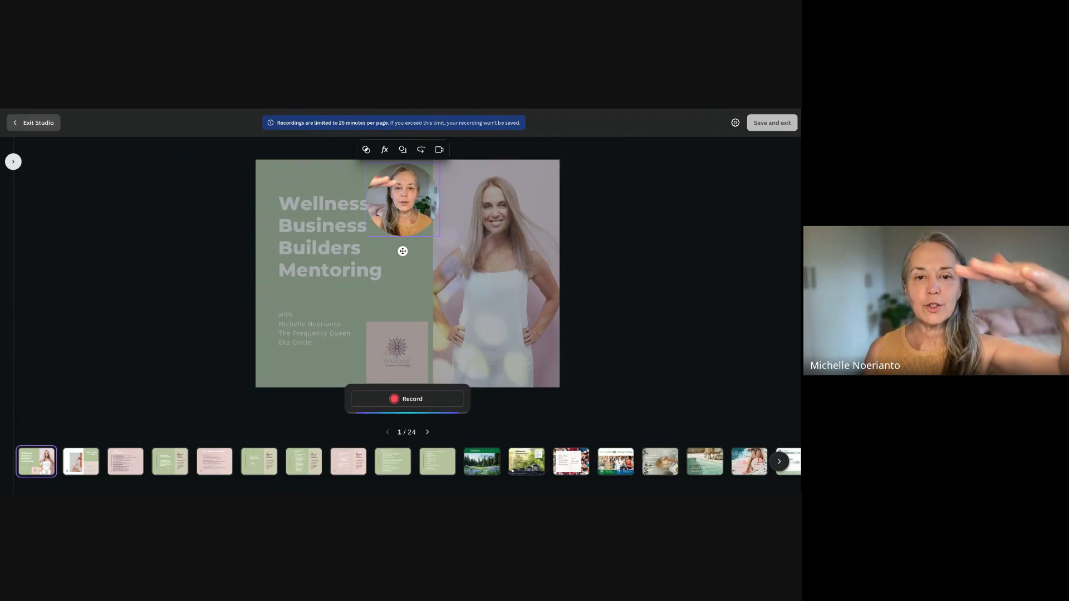
pyautogui.moveTo(403, 202)
pyautogui.mouseDown()
pyautogui.moveTo(385, 214)
pyautogui.moveTo(437, 246)
pyautogui.moveTo(493, 362)
pyautogui.moveTo(517, 365)
pyautogui.moveTo(305, 356)
pyautogui.moveTo(434, 241)
pyautogui.moveTo(296, 207)
pyautogui.moveTo(368, 220)
pyautogui.moveTo(411, 250)
pyautogui.moveTo(399, 195)
pyautogui.mouseUp()
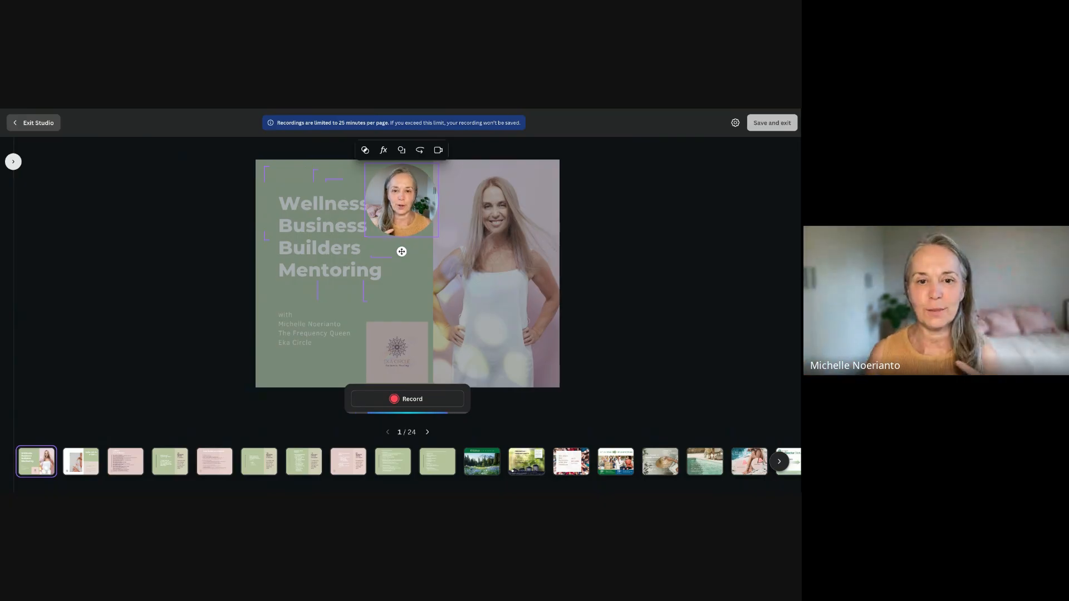
# Step: Record a camera clip of a few seconds on page 1, finish it and play it back
pyautogui.click(394, 399)
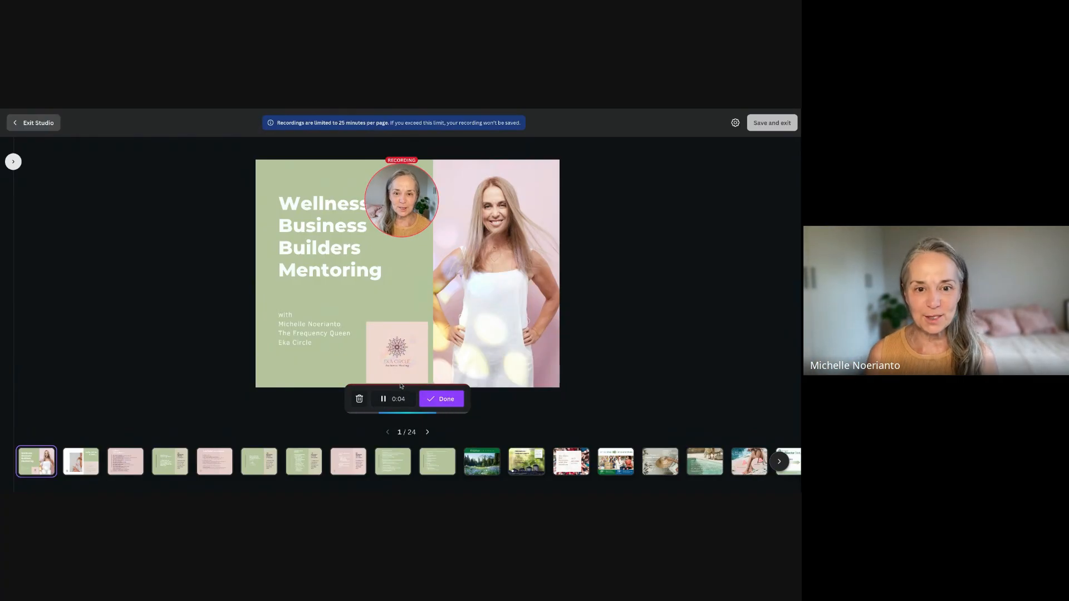
pyautogui.click(459, 400)
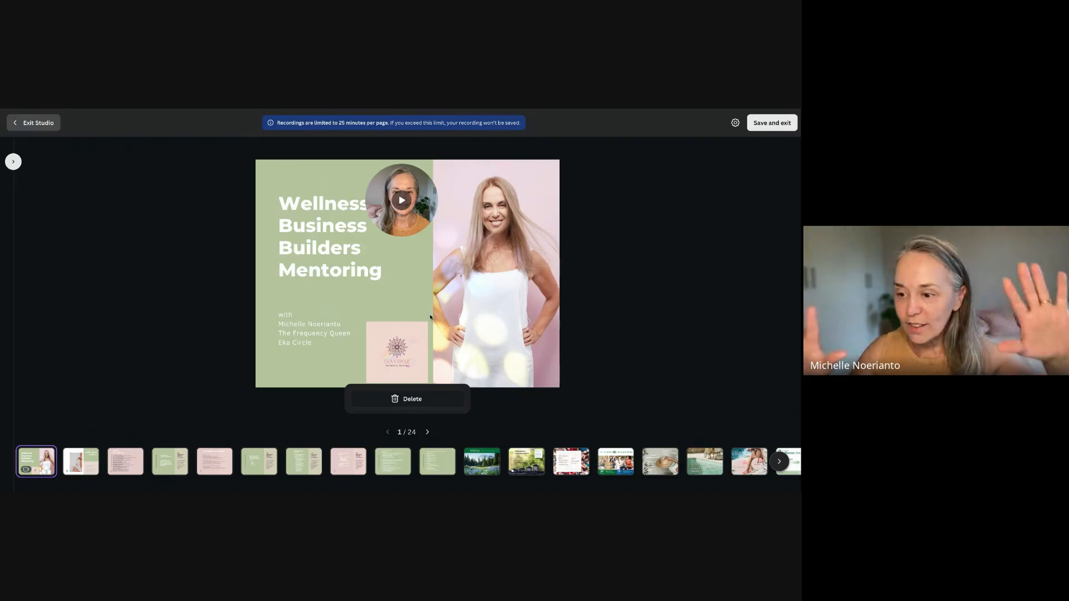
pyautogui.click(402, 201)
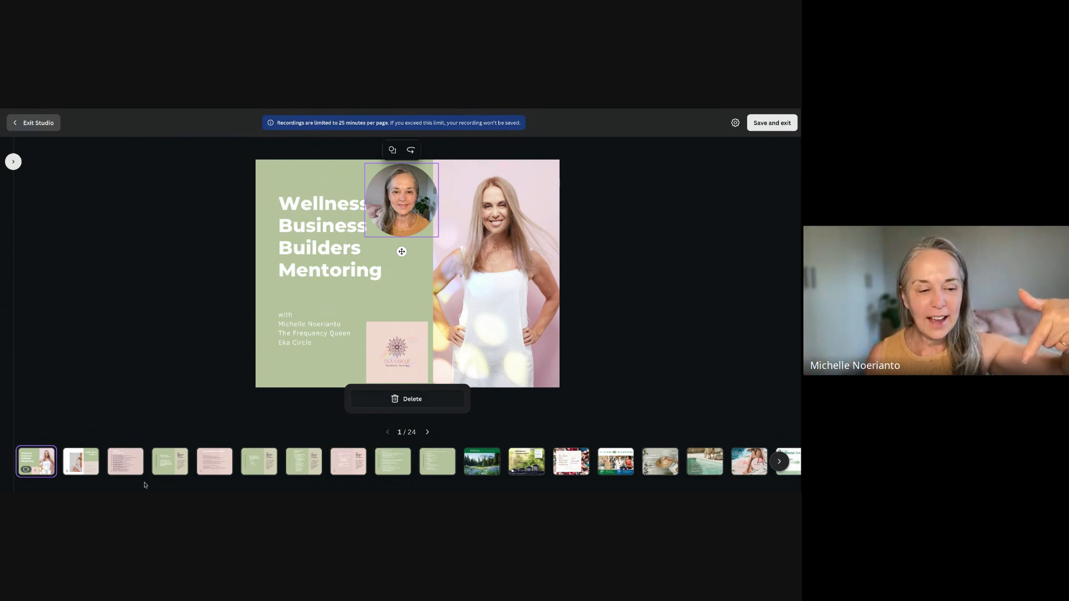
# Step: Go to page 3, the "Colour breakdown" slide, in the recording studio
pyautogui.click(127, 466)
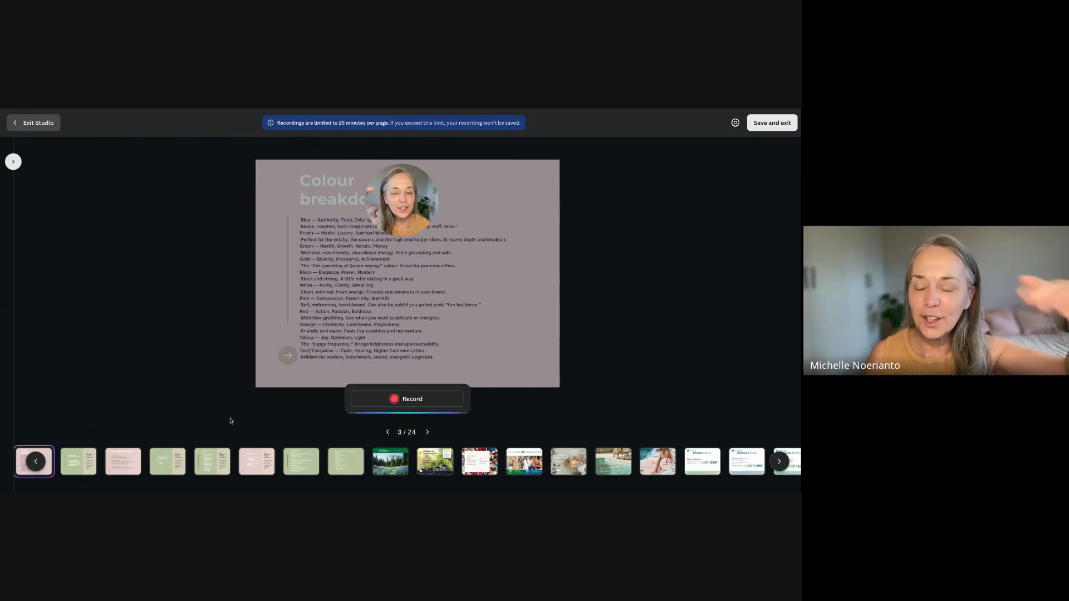